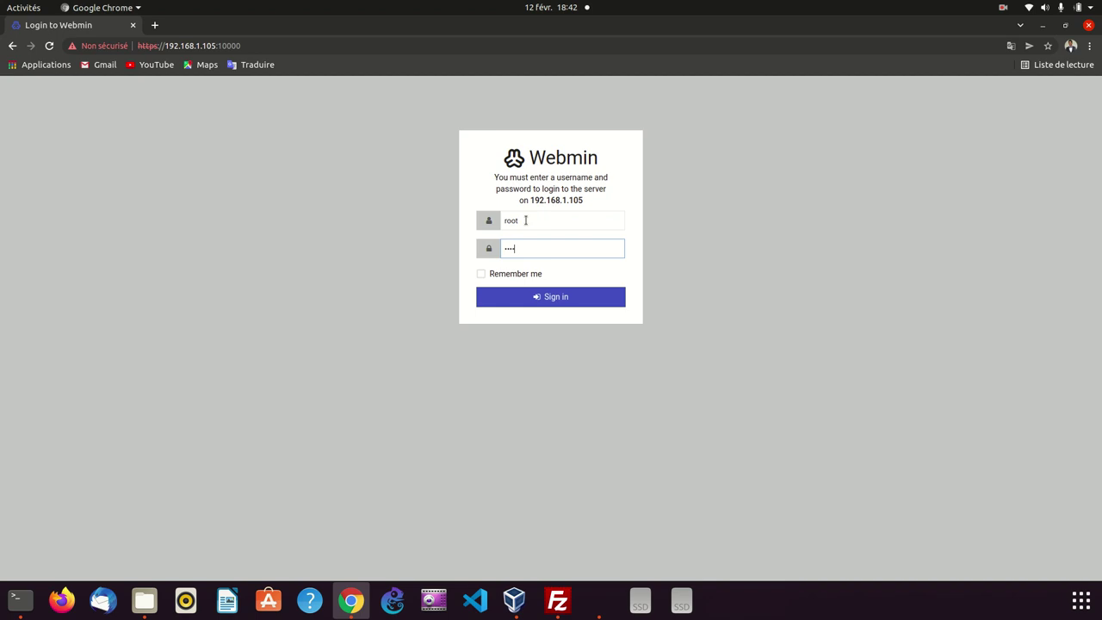
Step: Sign in to Webmin as root and expand the list of server modules
{"action": "left_click", "coordinate": [532, 299]}
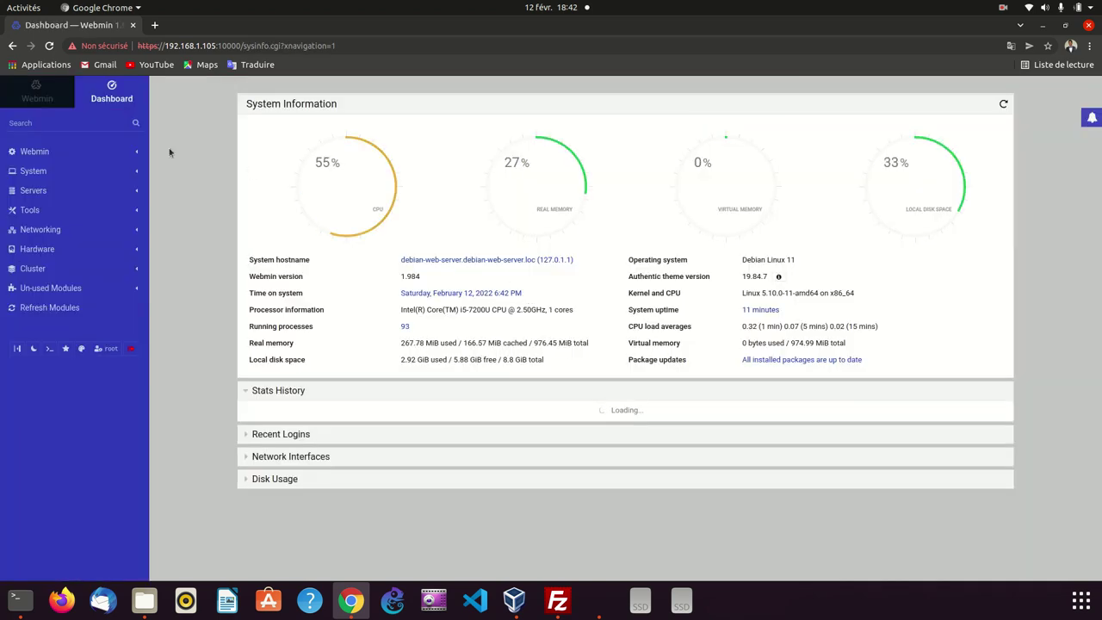
{"action": "left_click", "coordinate": [35, 189]}
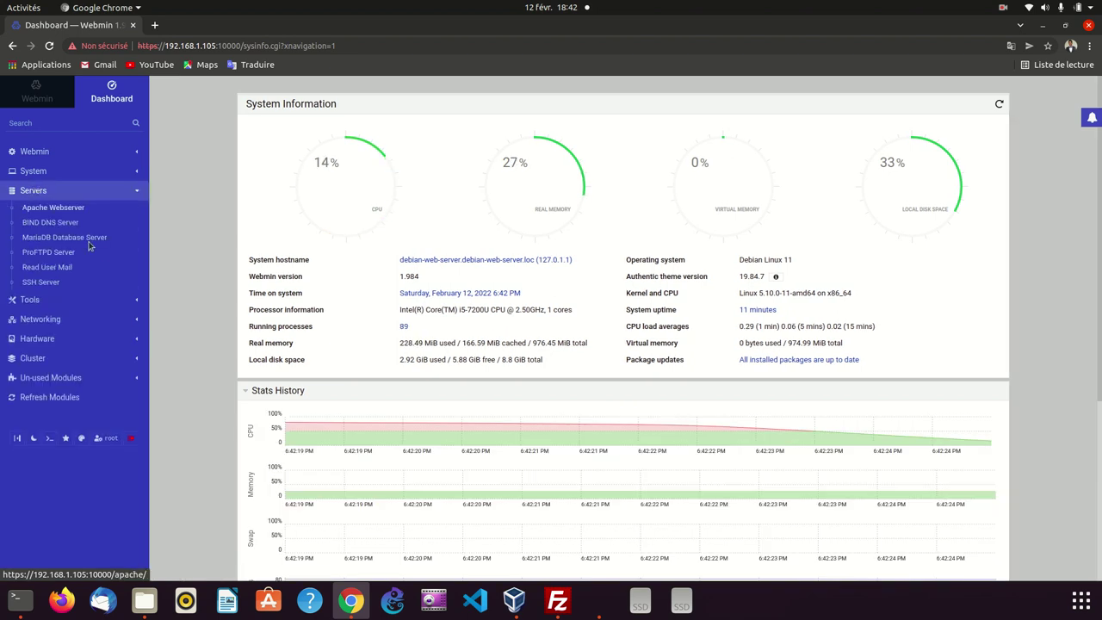
{"action": "left_click", "coordinate": [558, 612]}
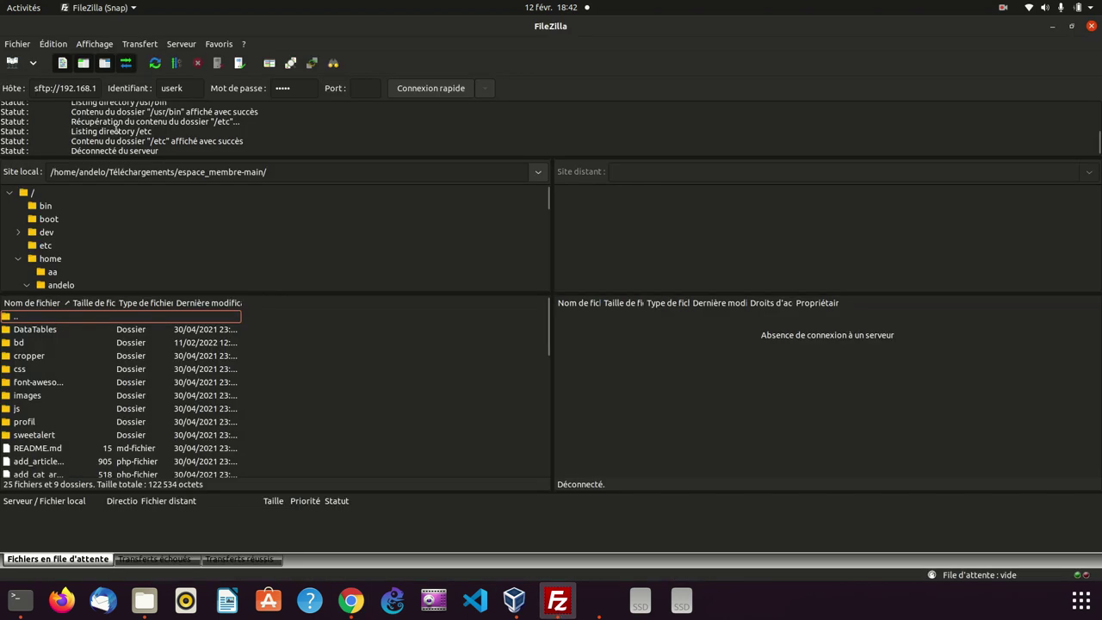
{"action": "left_click", "coordinate": [1052, 27]}
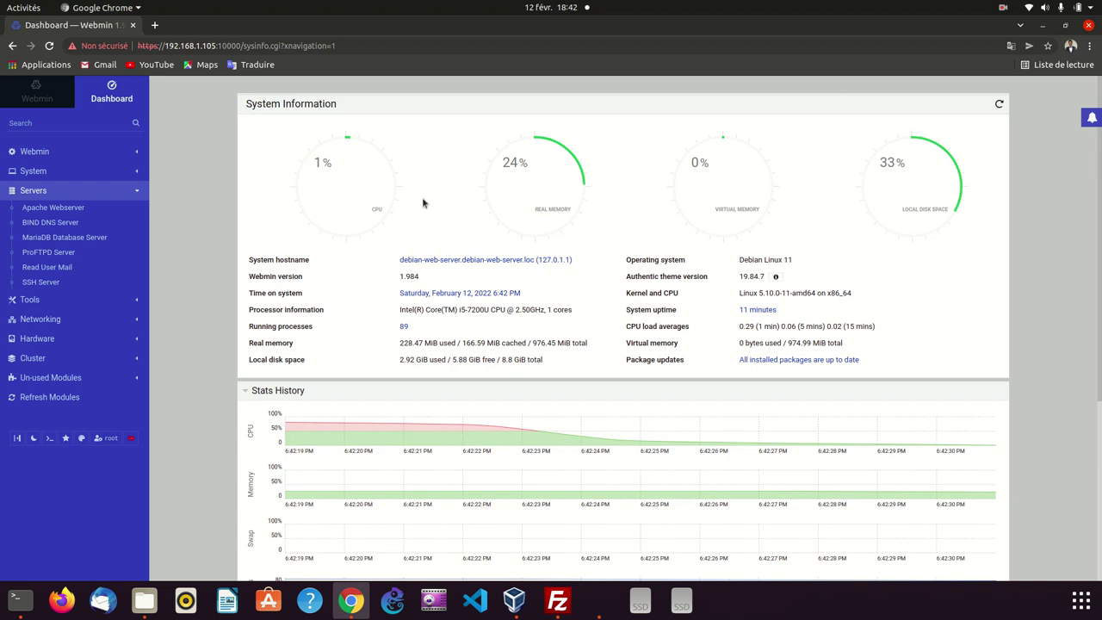
Step: Open the ProFTPD configuration file /etc/proftpd/proftpd.conf and locate its Port directive
{"action": "left_click", "coordinate": [49, 254]}
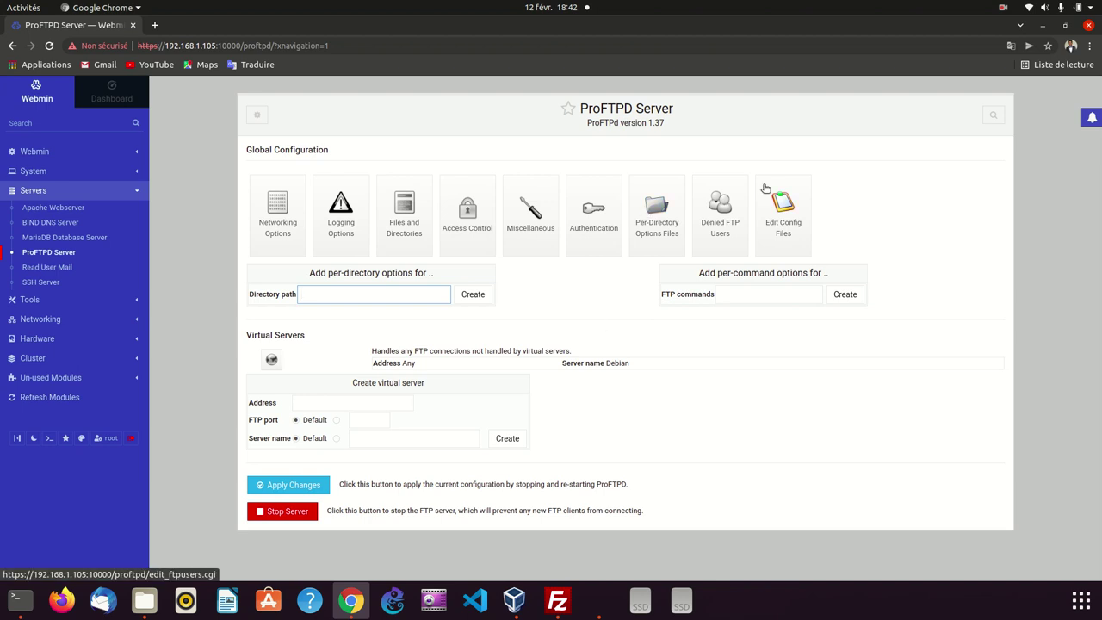
{"action": "left_click", "coordinate": [785, 222]}
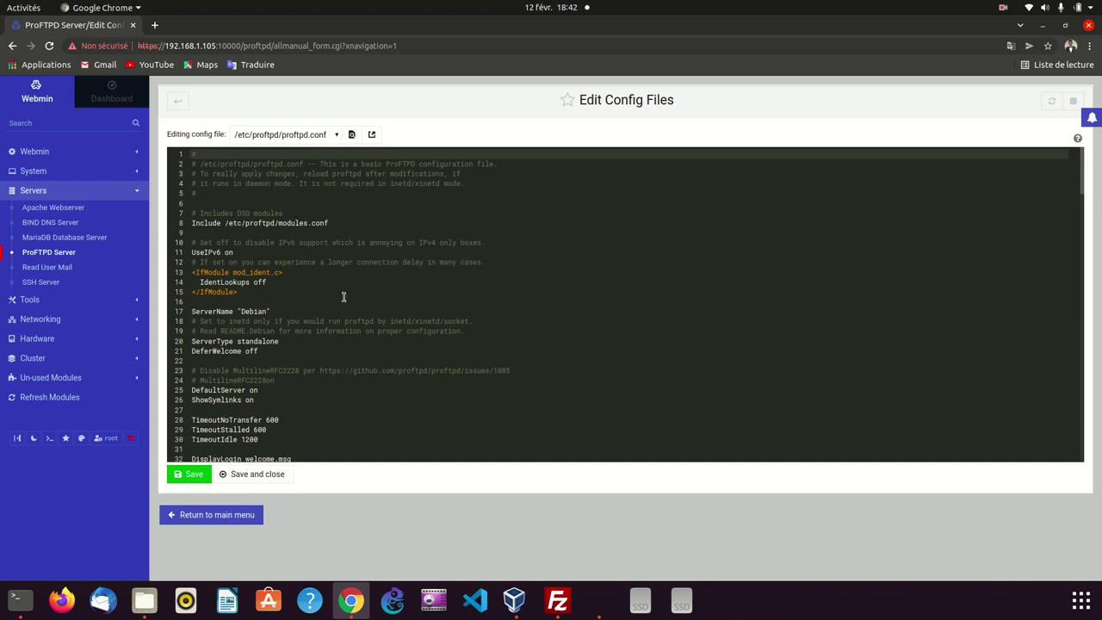
{"action": "scroll", "coordinate": [298, 320], "scroll_direction": "down", "scroll_amount": 2}
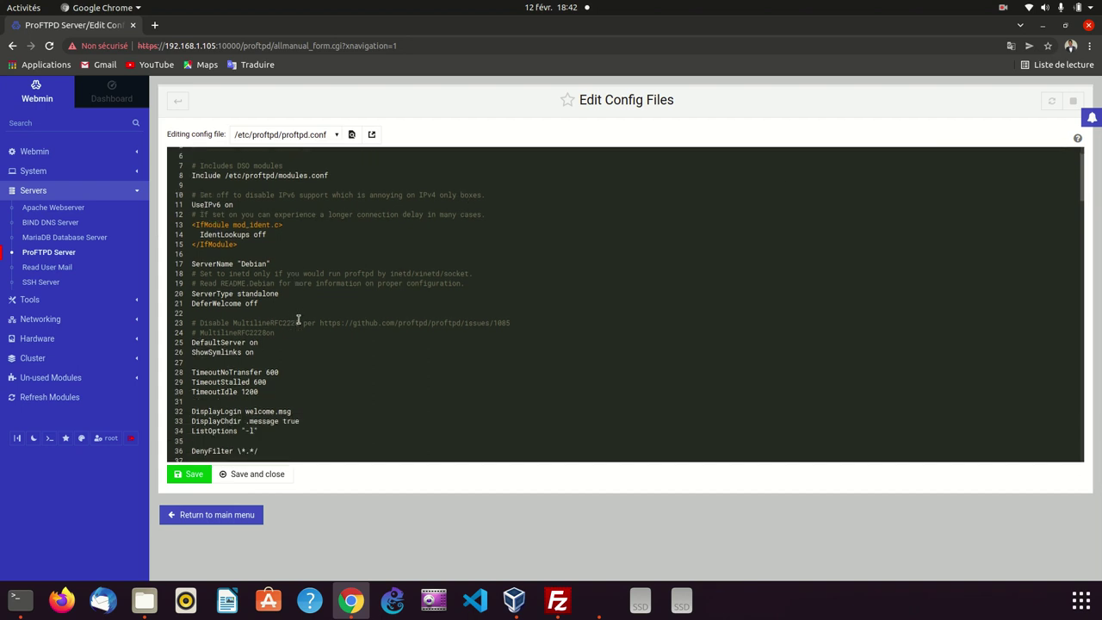
{"action": "scroll", "coordinate": [272, 285], "scroll_direction": "down", "scroll_amount": 8}
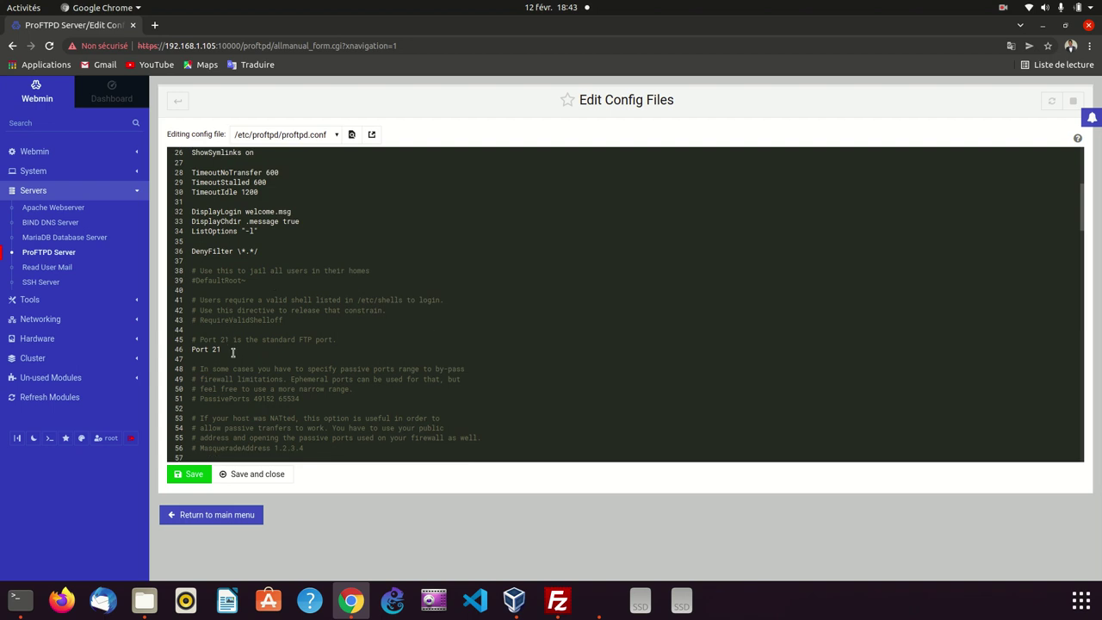
{"action": "left_click", "coordinate": [233, 352]}
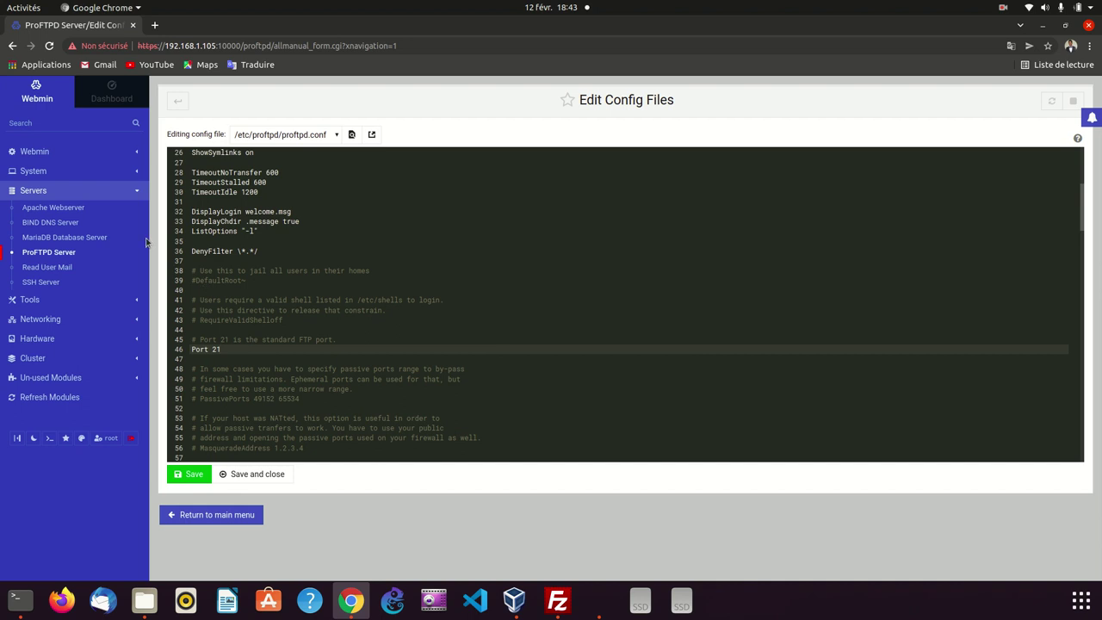
Step: Examine the SSH server's listening port in its networking options, check FileZilla's port field, and return to Webmin's ProFTPD module
{"action": "left_click", "coordinate": [36, 283]}
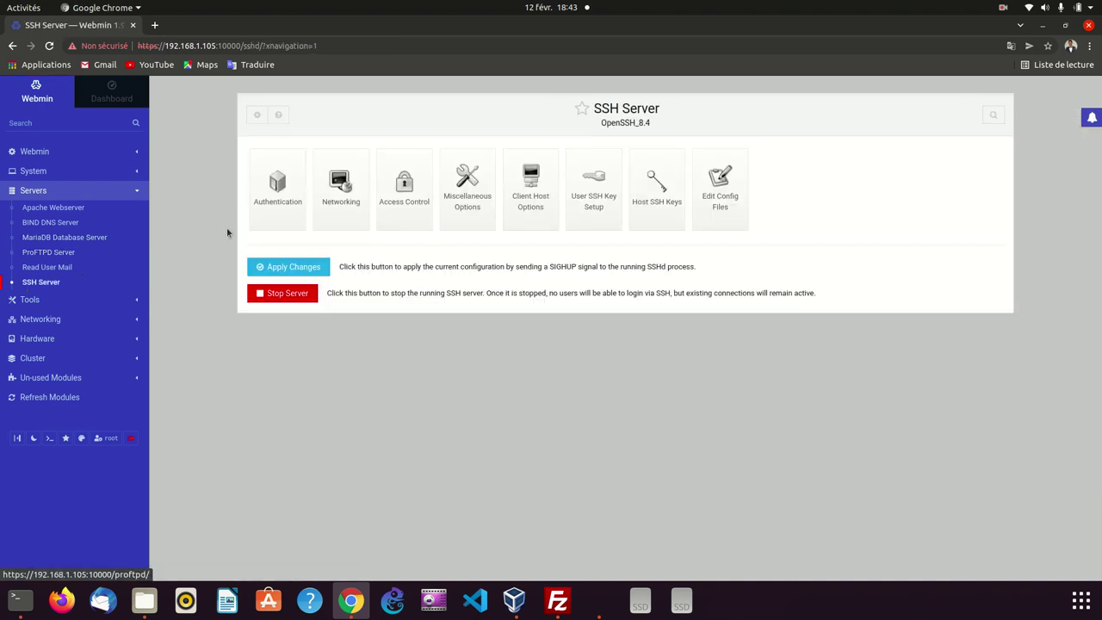
{"action": "left_click", "coordinate": [346, 204]}
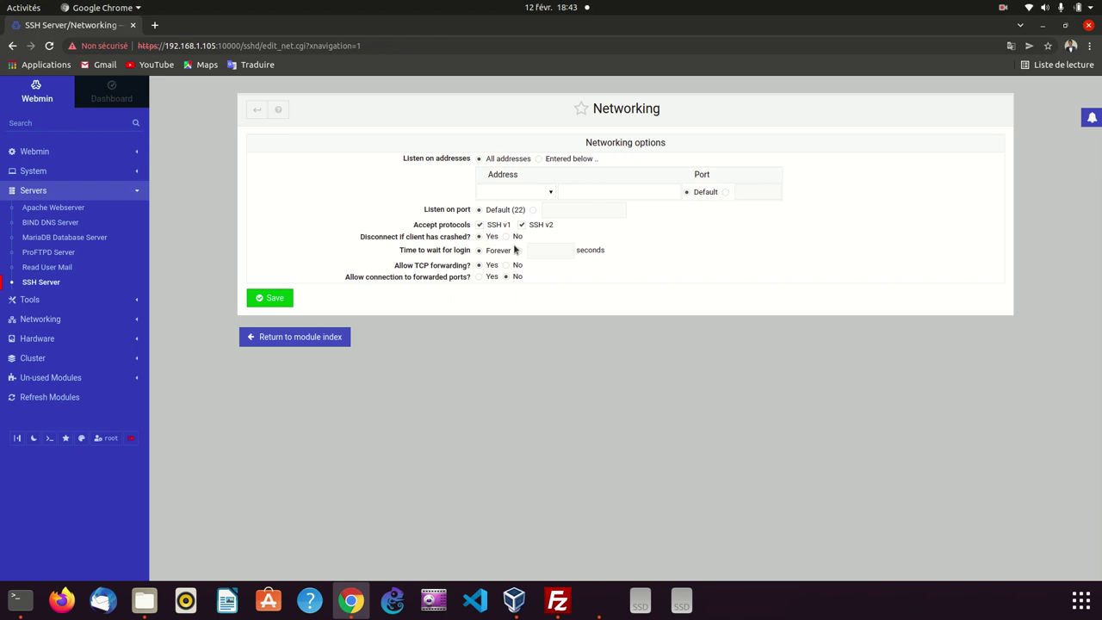
{"action": "left_click", "coordinate": [560, 603]}
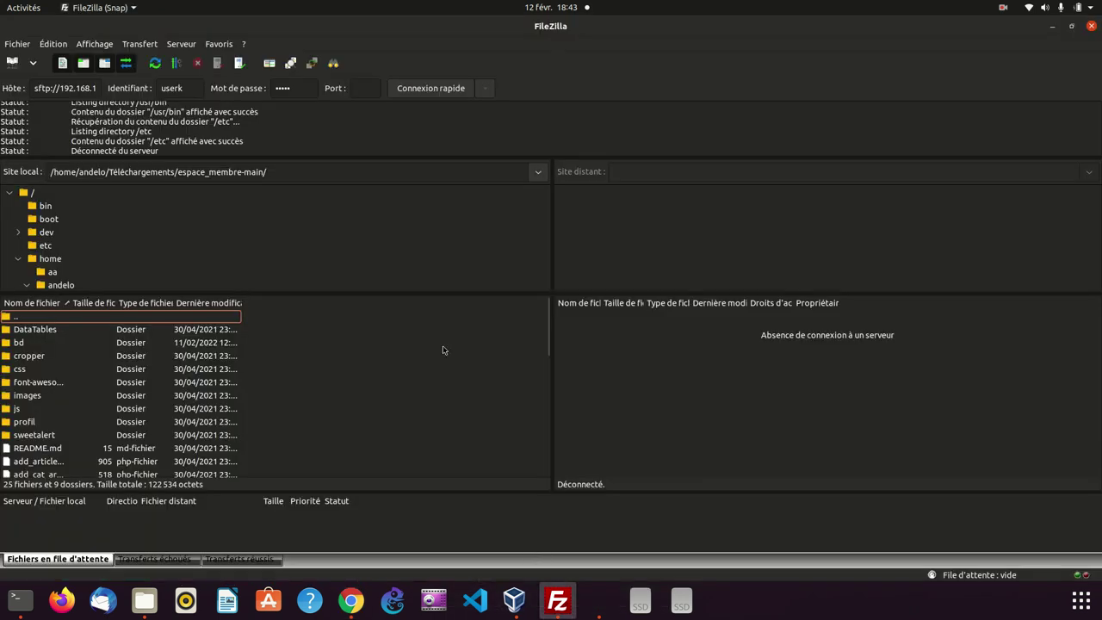
{"action": "left_click", "coordinate": [366, 88]}
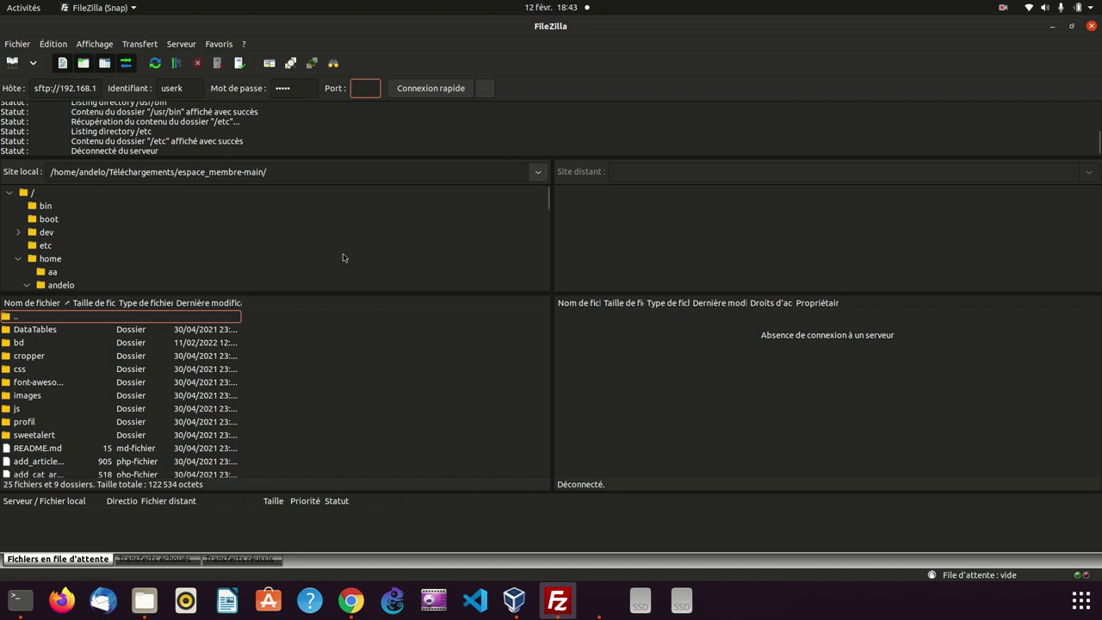
{"action": "left_click", "coordinate": [361, 601]}
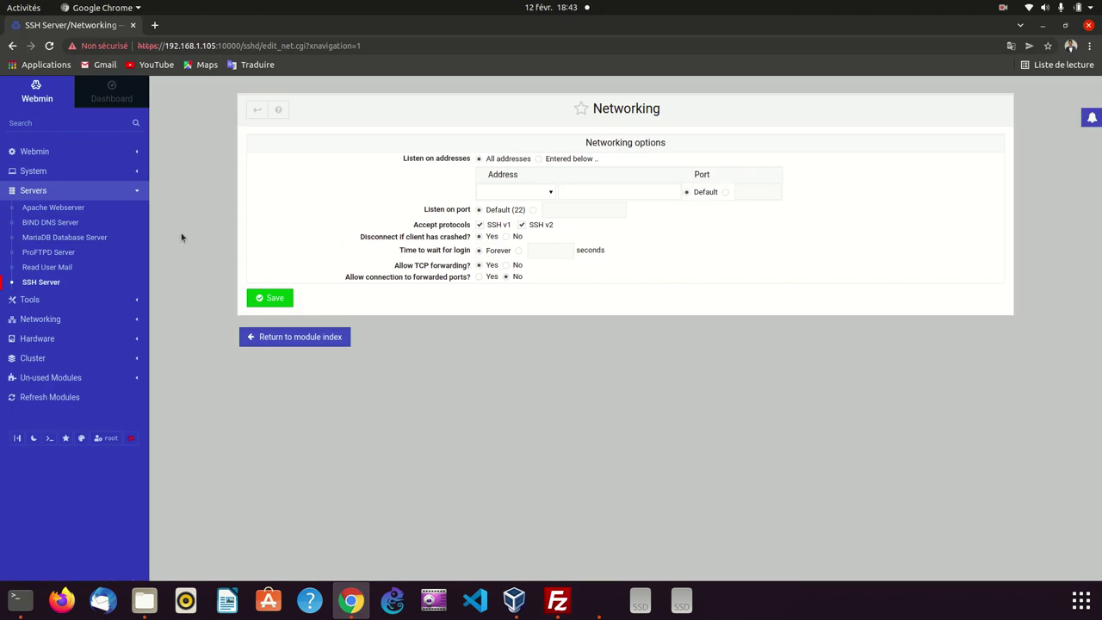
{"action": "left_click", "coordinate": [43, 254]}
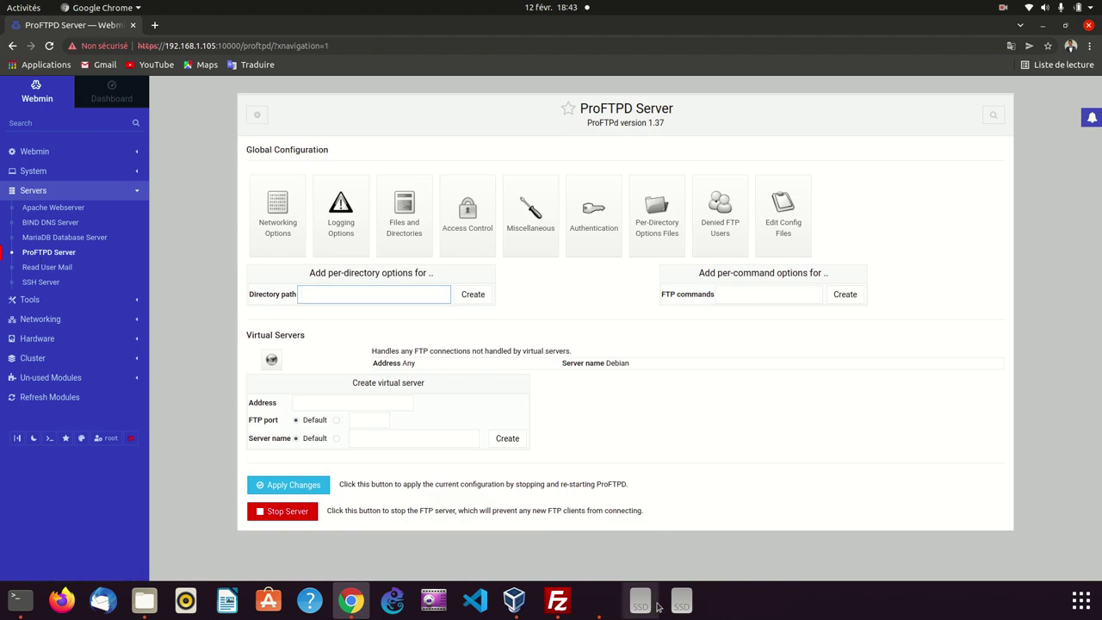
Step: Switch to FileZilla and set the quick-connect host to 192.168.1.105
{"action": "left_click", "coordinate": [560, 613]}
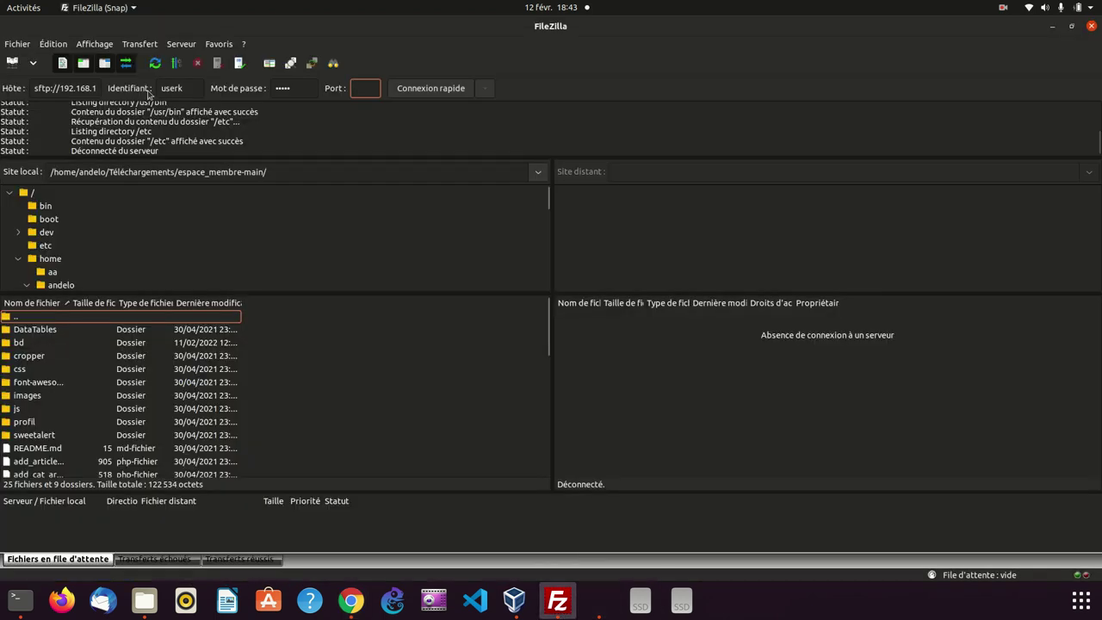
{"action": "left_click", "coordinate": [72, 89]}
{"action": "triple_click", "coordinate": [72, 89]}
{"action": "type", "text": "192.168"}
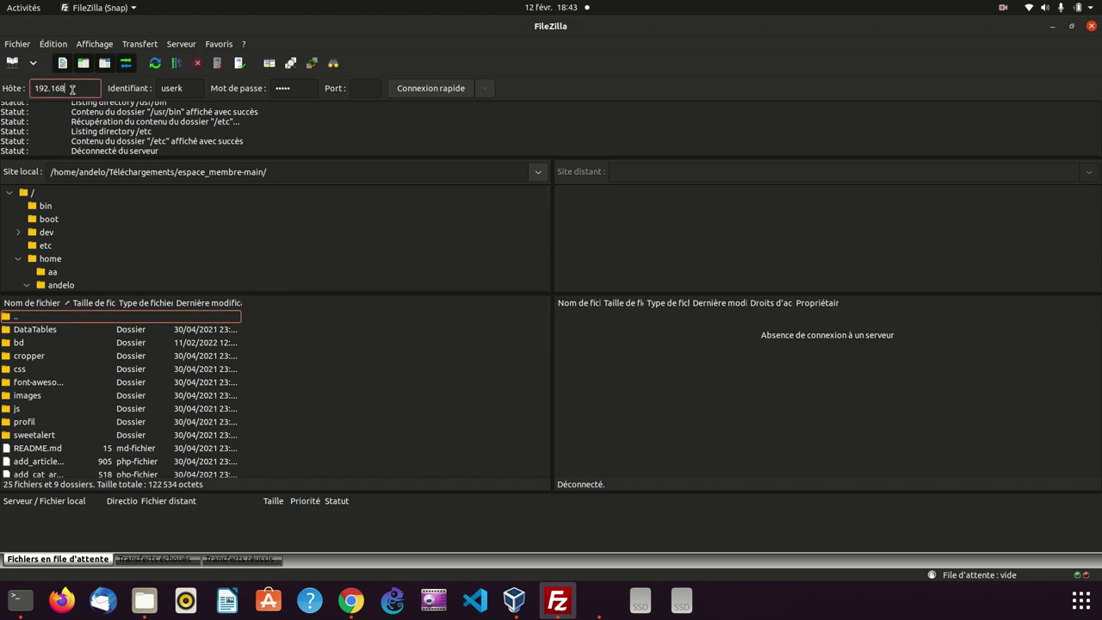
{"action": "type", "text": ".100"}
Step: Connect to the server on port 21 with the existing credentials, always allowing insecure FTP for it
{"action": "left_click", "coordinate": [191, 87]}
{"action": "left_click", "coordinate": [303, 88]}
{"action": "left_click", "coordinate": [370, 90]}
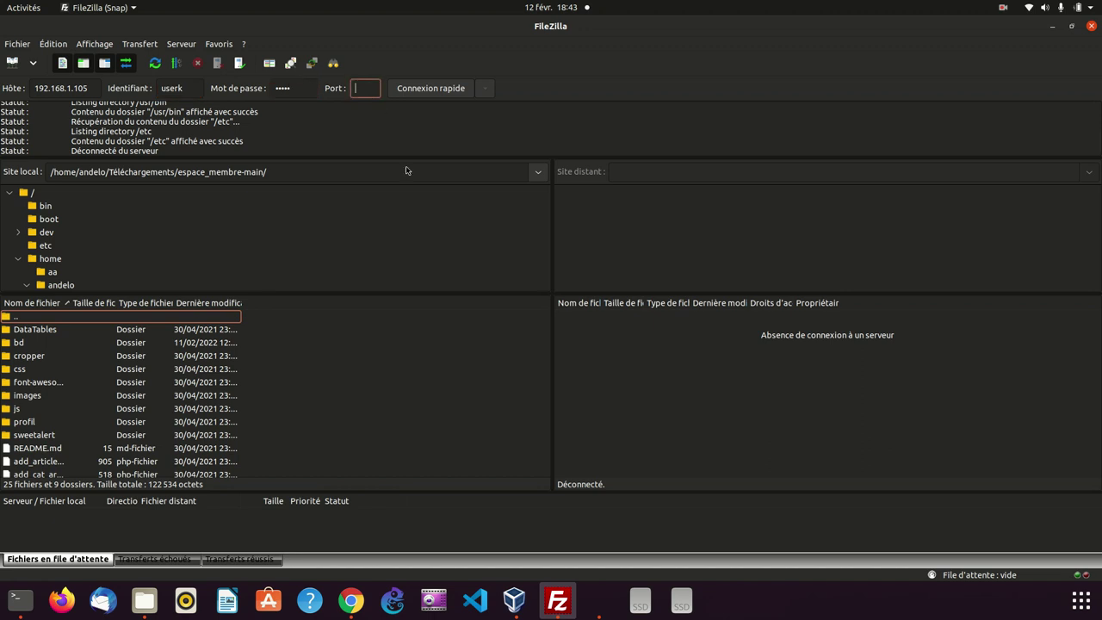
{"action": "type", "text": "21"}
{"action": "left_click", "coordinate": [414, 89]}
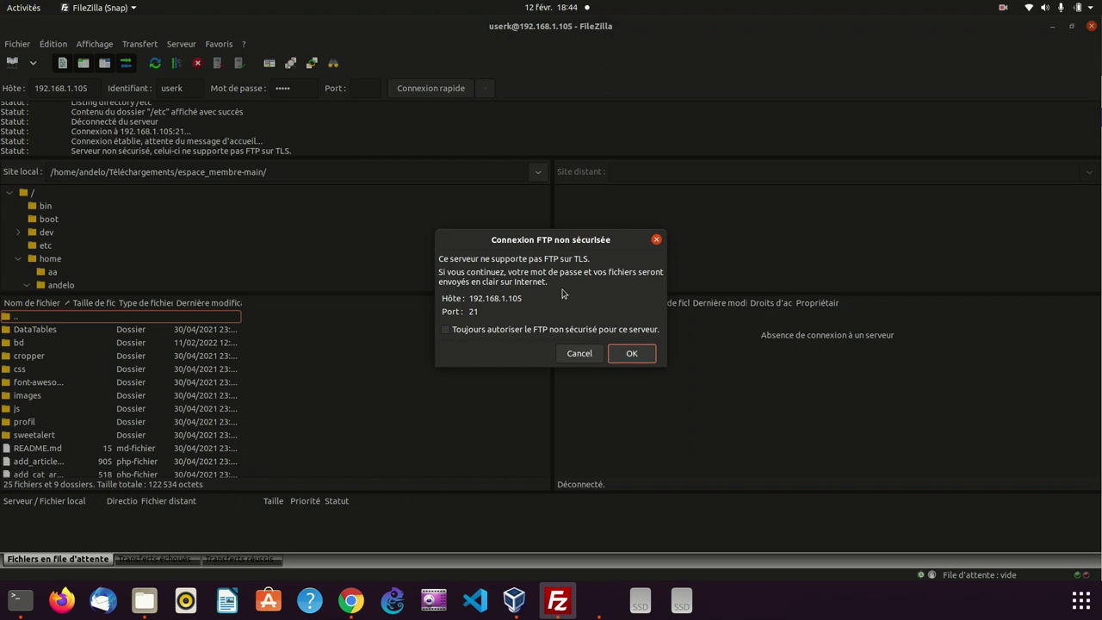
{"action": "left_click", "coordinate": [489, 329]}
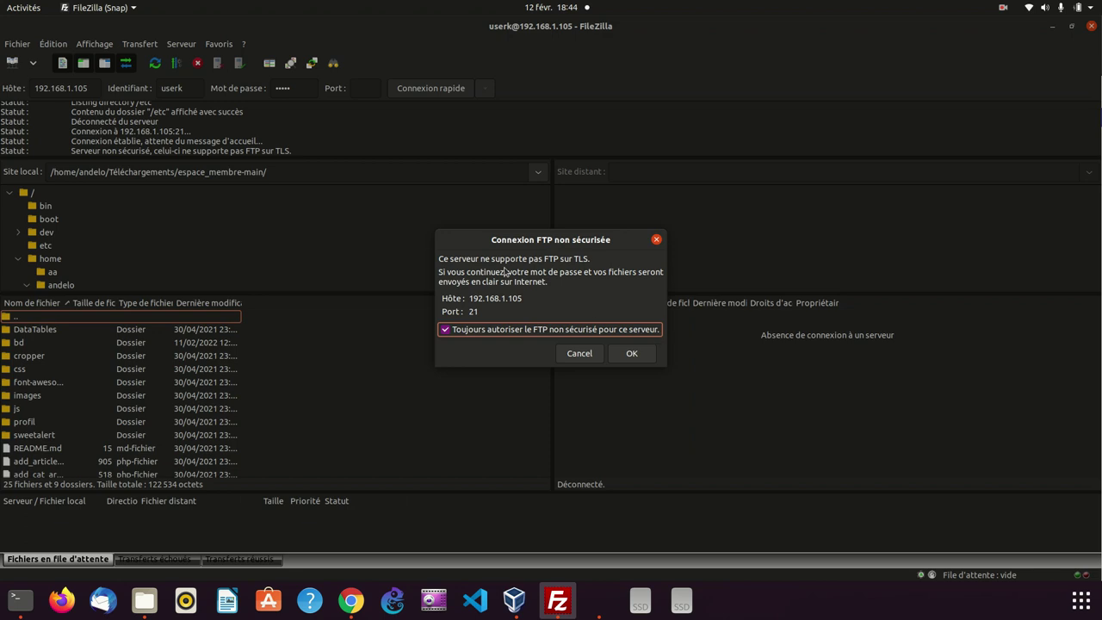
{"action": "left_click", "coordinate": [633, 355]}
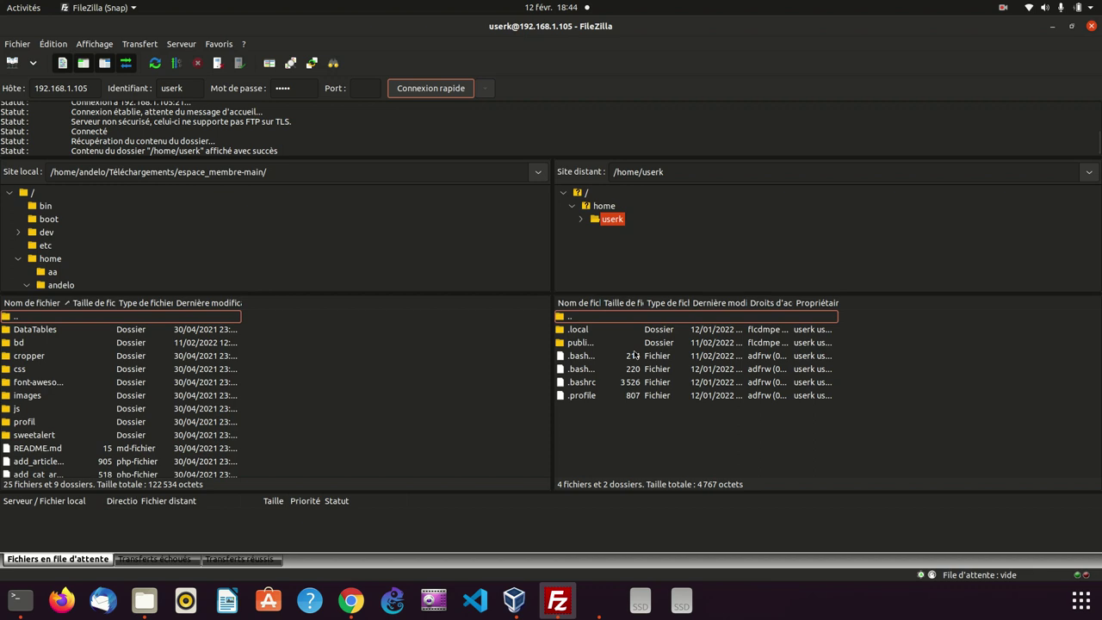
Step: Browse the remote site's root and /home directories, ending in the /home/userk folder
{"action": "left_click", "coordinate": [603, 206]}
{"action": "left_click", "coordinate": [581, 194]}
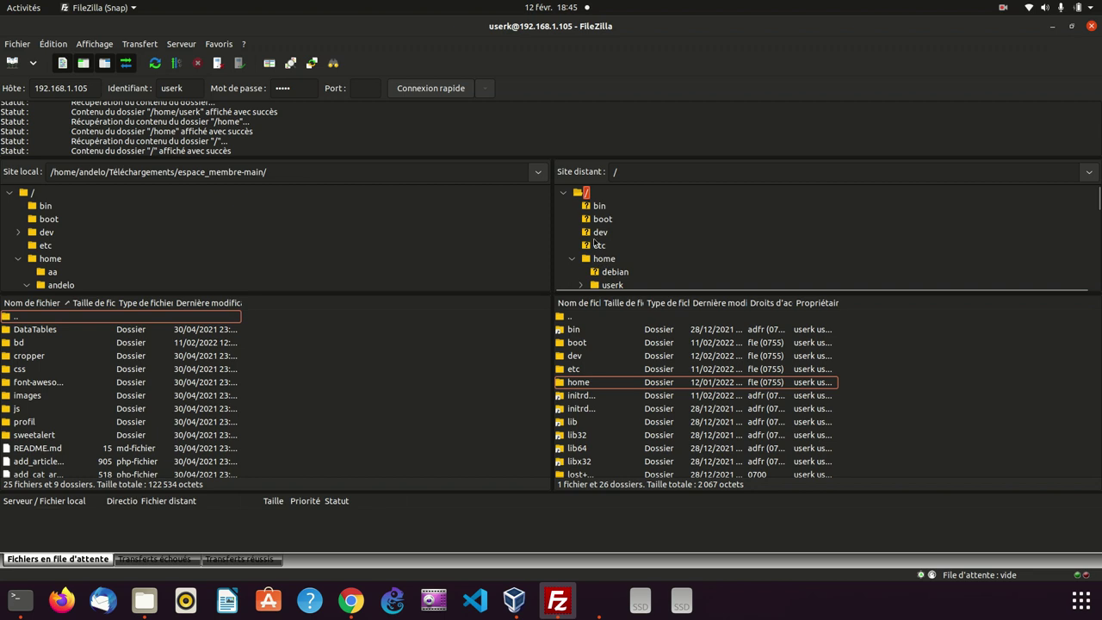
{"action": "scroll", "coordinate": [610, 261], "scroll_direction": "down", "scroll_amount": 2}
{"action": "scroll", "coordinate": [608, 261], "scroll_direction": "up", "scroll_amount": 3}
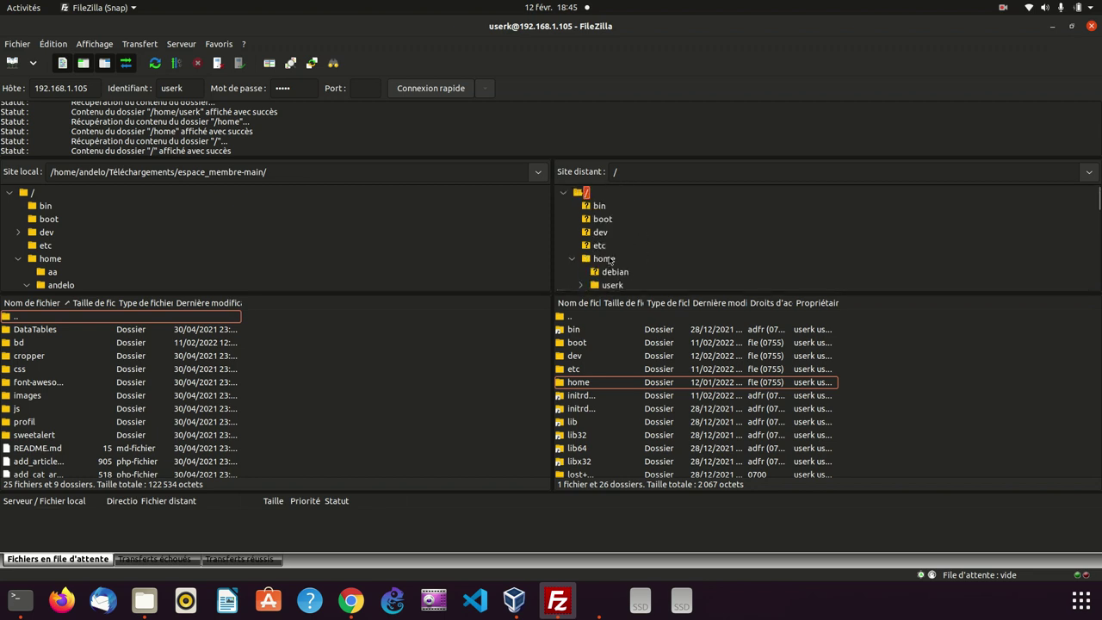
{"action": "left_click", "coordinate": [604, 260]}
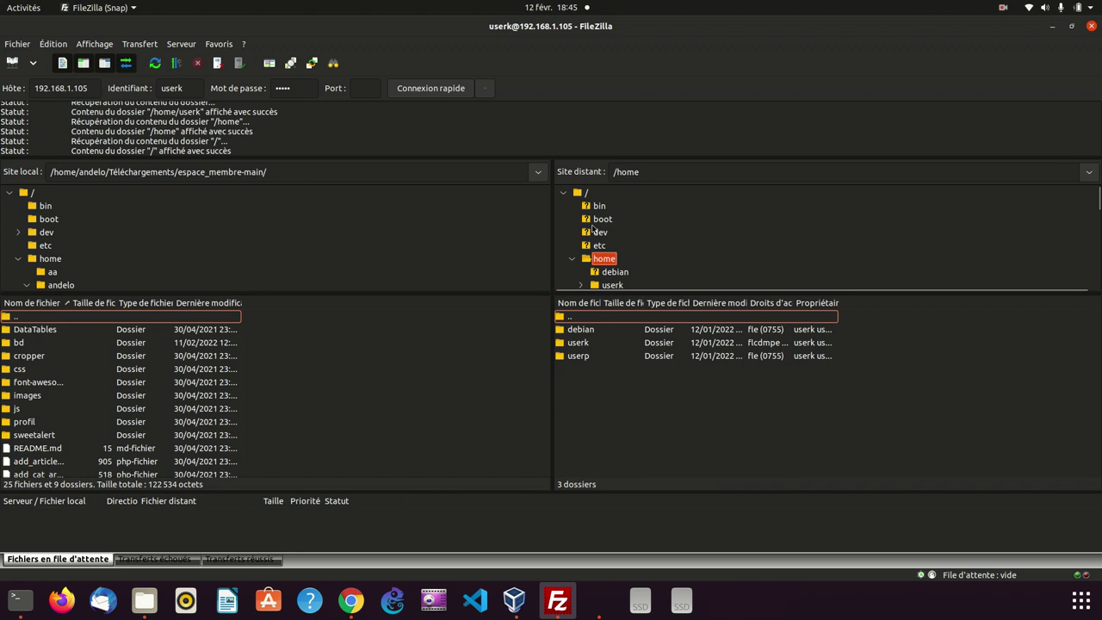
{"action": "left_click", "coordinate": [585, 193]}
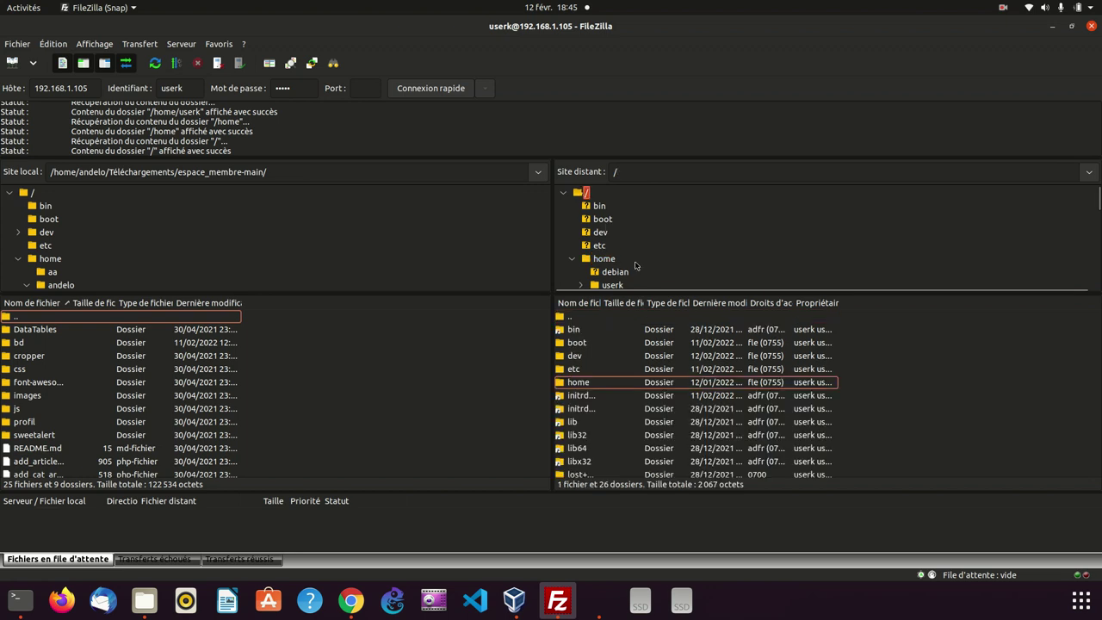
{"action": "scroll", "coordinate": [635, 265], "scroll_direction": "down", "scroll_amount": 2}
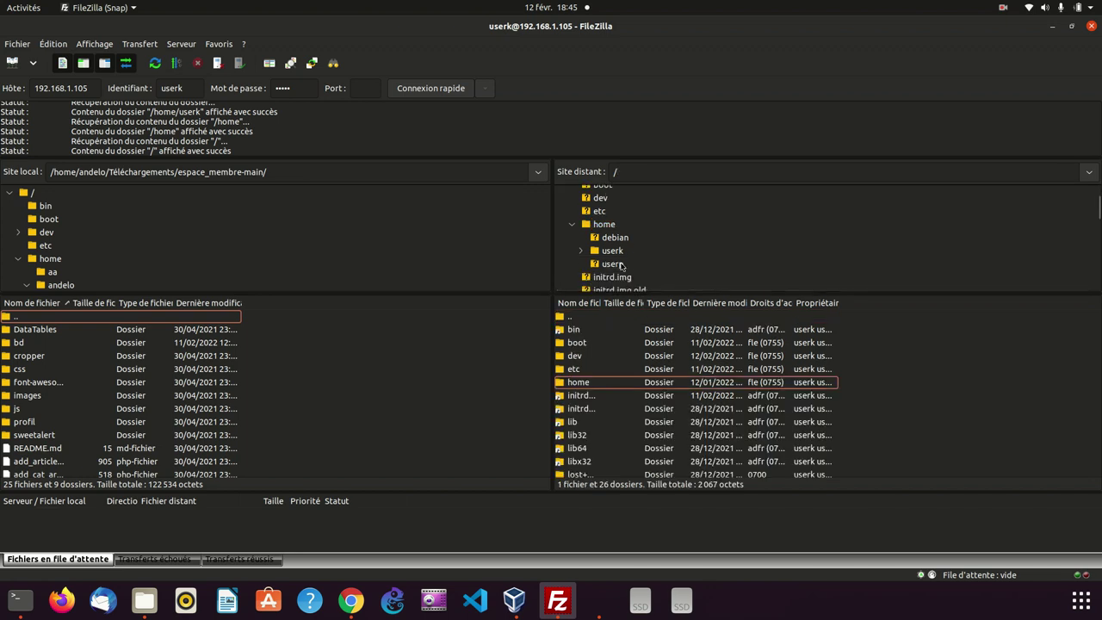
{"action": "left_click", "coordinate": [601, 251]}
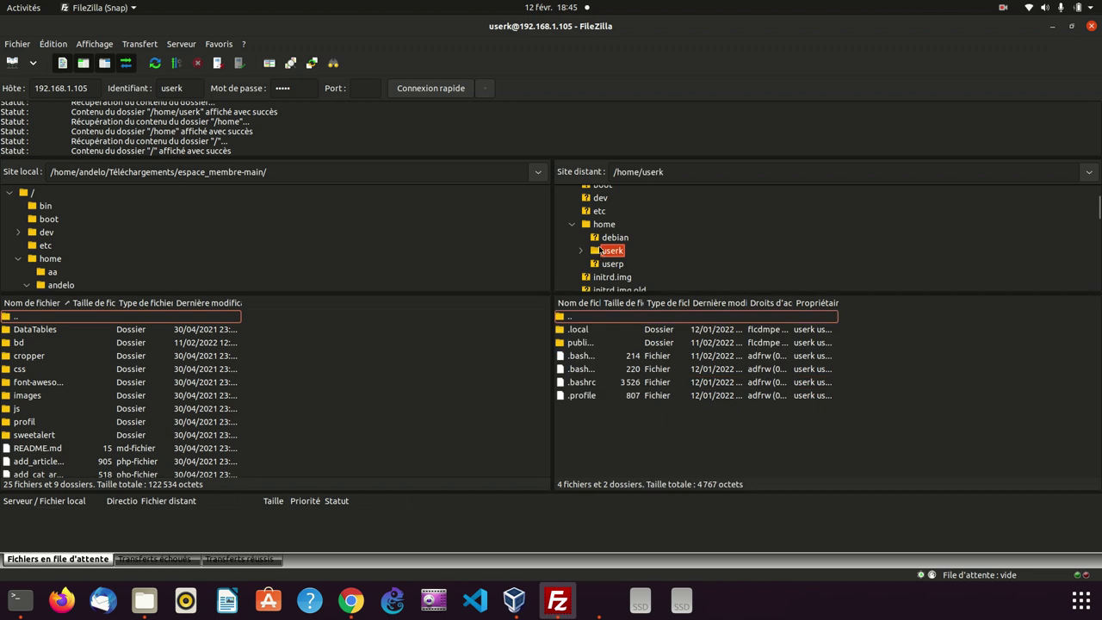
Step: Switch back to Webmin, set the Port directive in /etc/proftpd/proftpd.conf to 2121, and save the file
{"action": "left_click", "coordinate": [351, 602]}
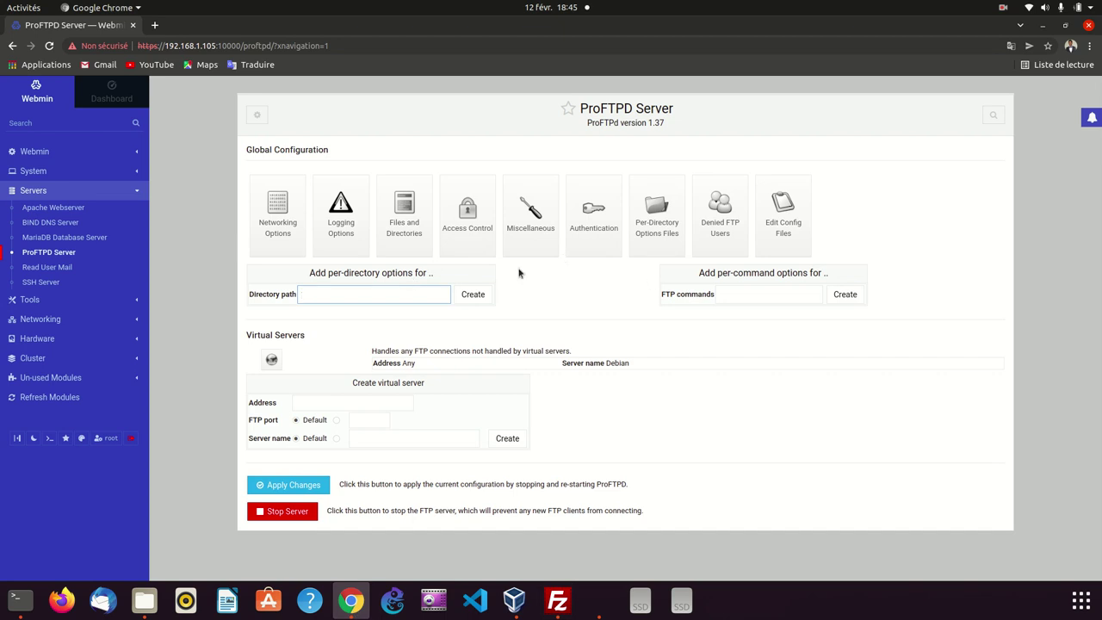
{"action": "left_click", "coordinate": [57, 254]}
{"action": "left_click", "coordinate": [786, 217]}
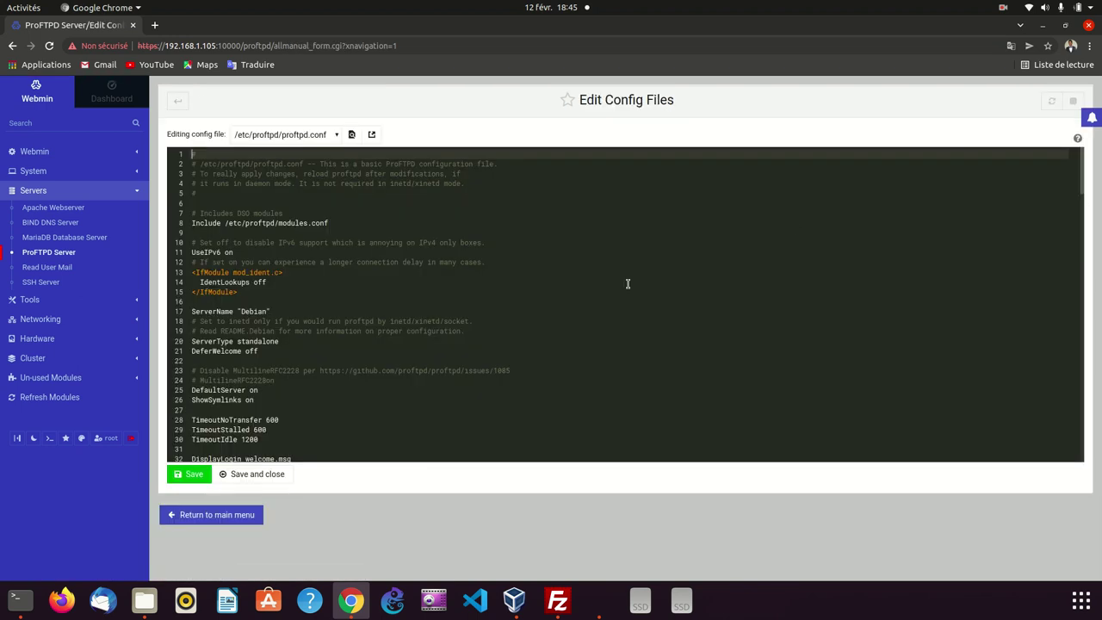
{"action": "scroll", "coordinate": [307, 351], "scroll_direction": "down", "scroll_amount": 9}
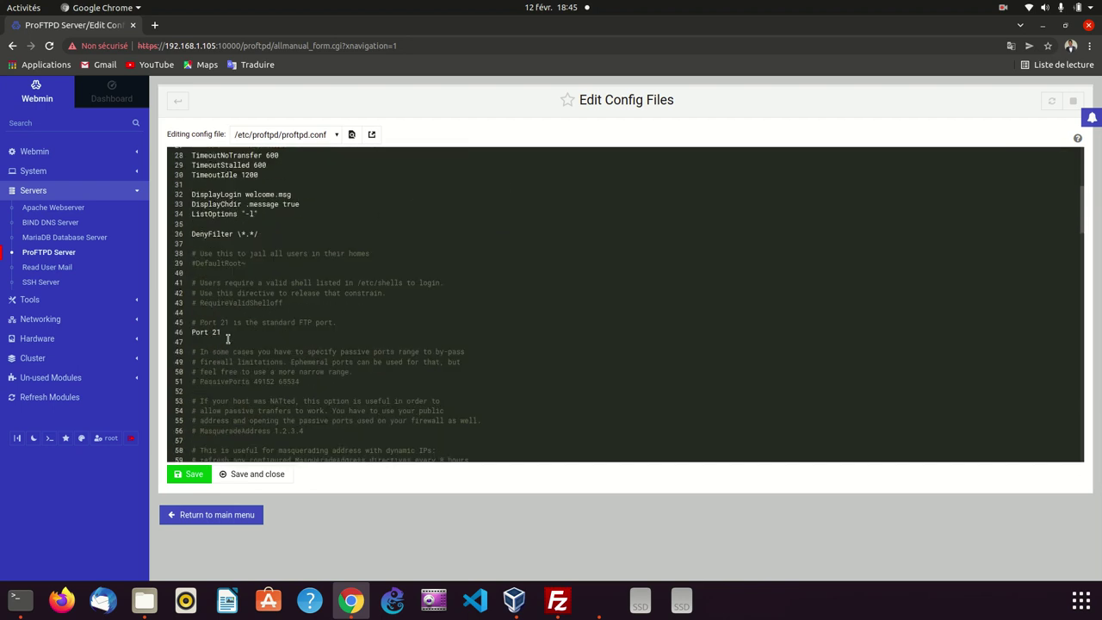
{"action": "left_click", "coordinate": [228, 341]}
{"action": "left_click", "coordinate": [237, 332]}
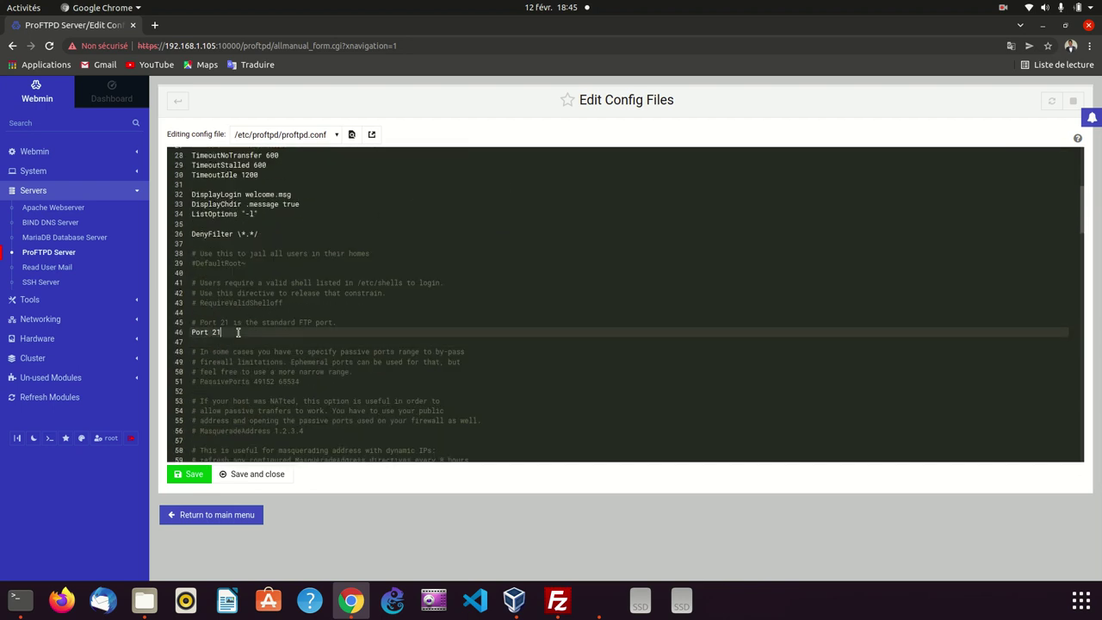
{"action": "type", "text": "21"}
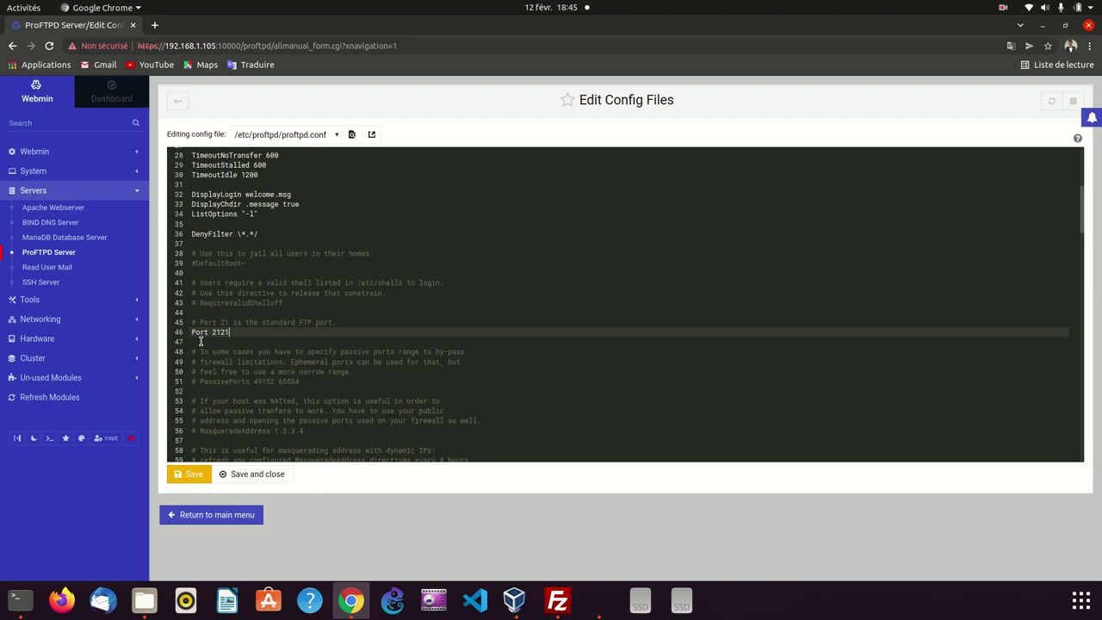
{"action": "left_click", "coordinate": [190, 481]}
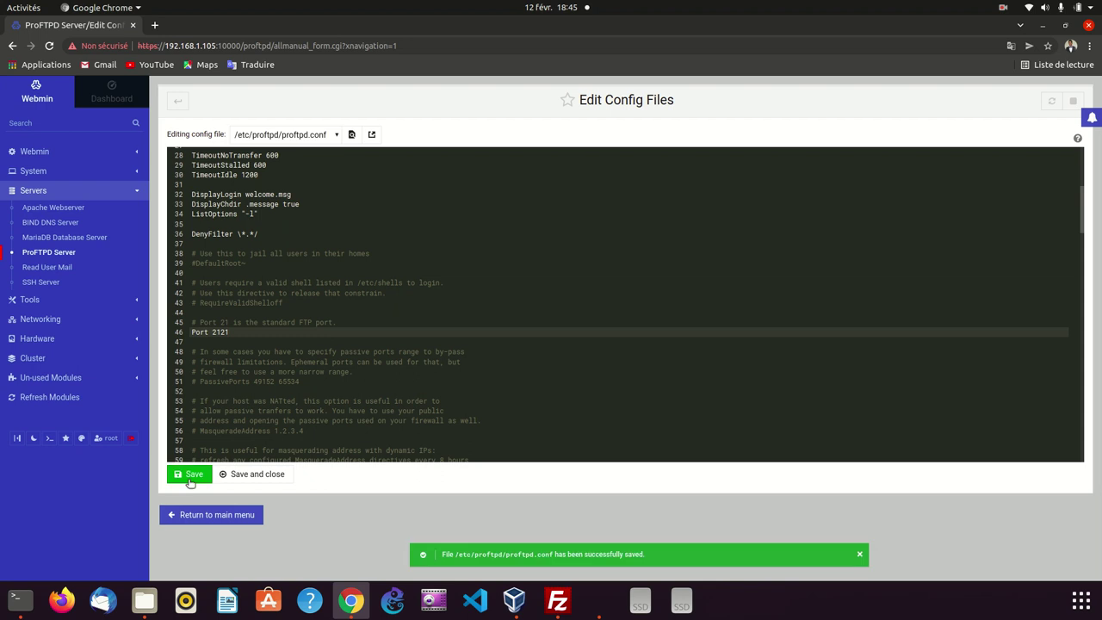
Step: Leave the config file editor and open the ProFTPD server's global Files and Directories settings
{"action": "left_click", "coordinate": [177, 105]}
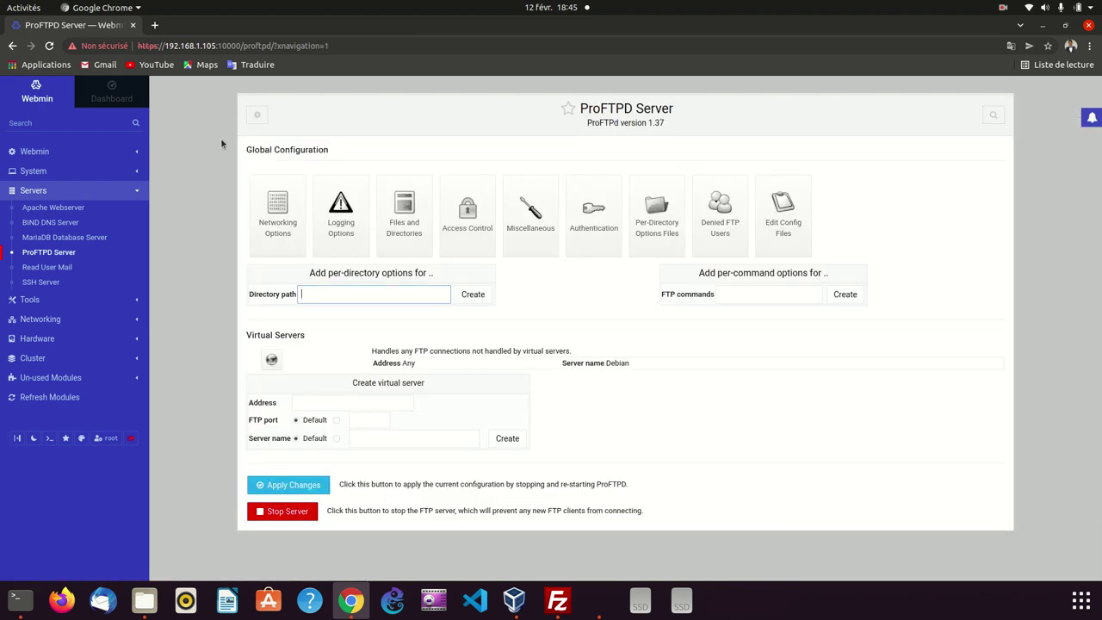
{"action": "left_click", "coordinate": [405, 228]}
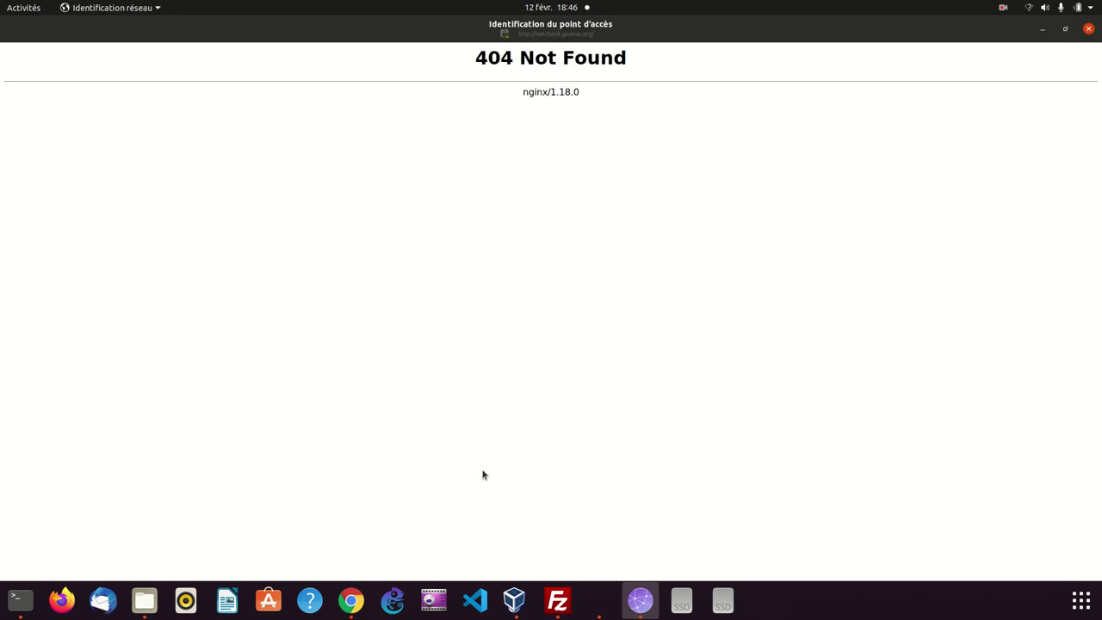
{"action": "left_click", "coordinate": [351, 600]}
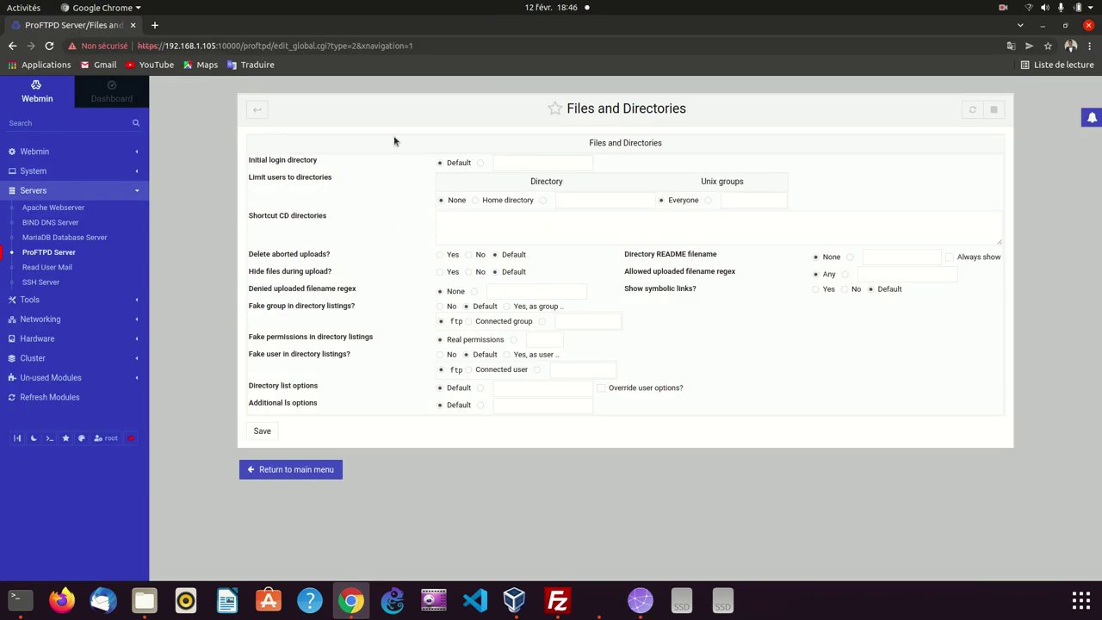
{"action": "left_click", "coordinate": [255, 110]}
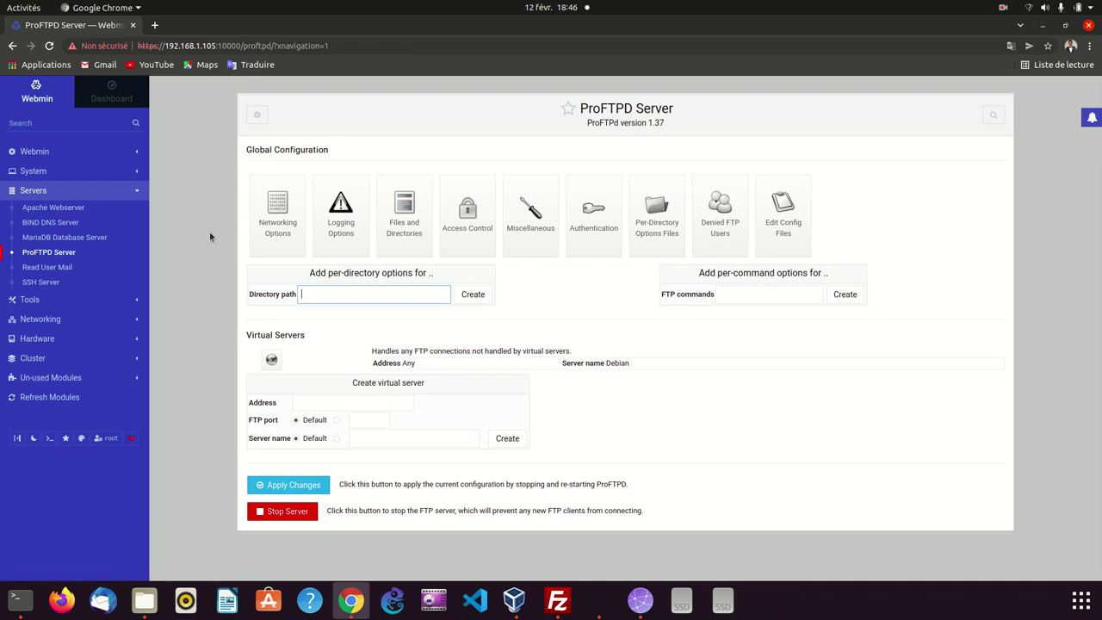
{"action": "left_click", "coordinate": [408, 230]}
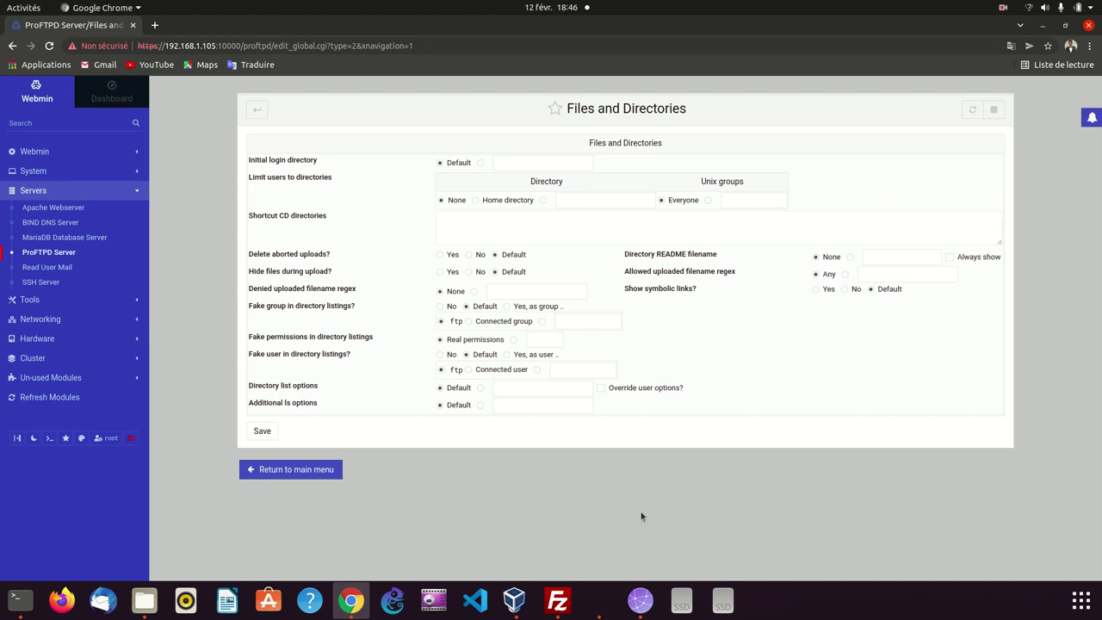
Step: Switch to FileZilla and browse the remote /home/debian folder, ending back in /home/userk
{"action": "left_click", "coordinate": [558, 600]}
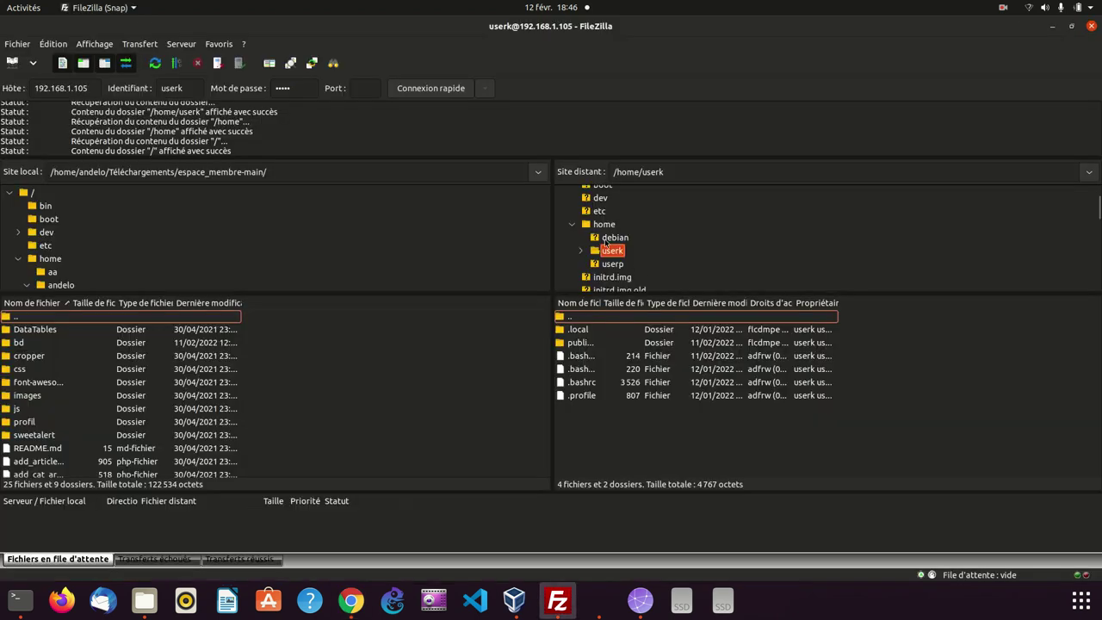
{"action": "left_click", "coordinate": [605, 239]}
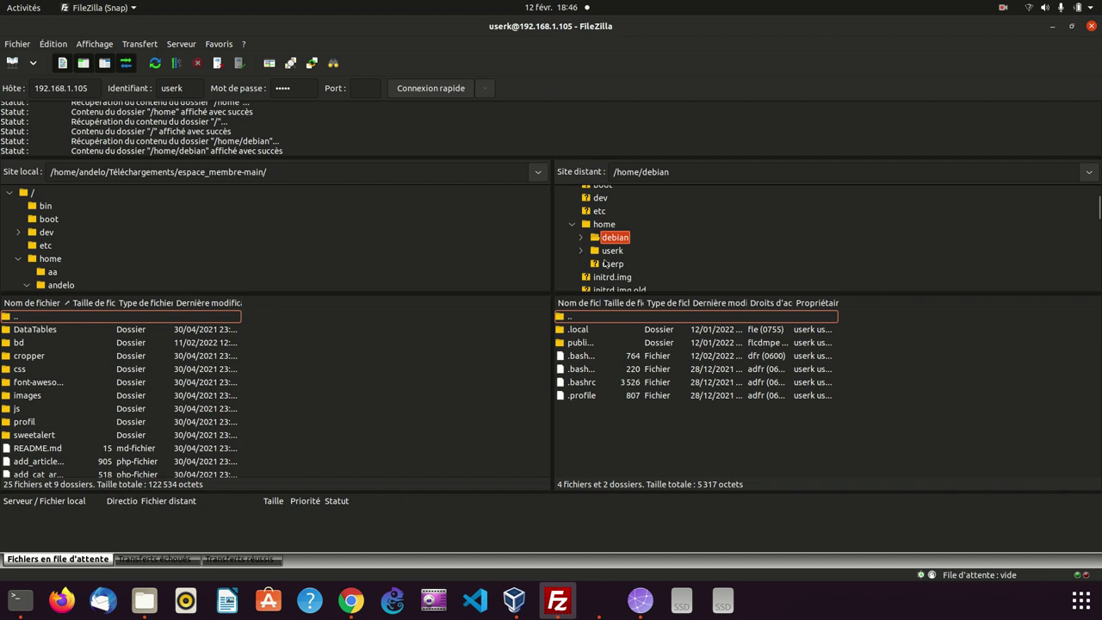
{"action": "left_click", "coordinate": [609, 251]}
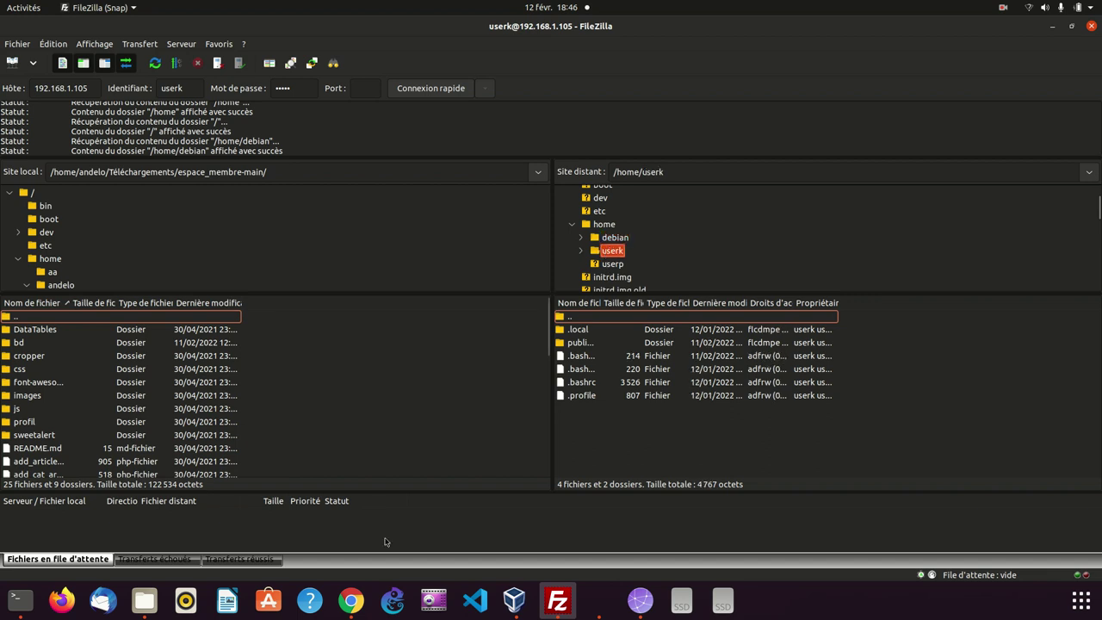
Step: Switch back to Webmin, limit FTP users to their home directory, save the setting and apply the ProFTPD changes
{"action": "left_click", "coordinate": [351, 600]}
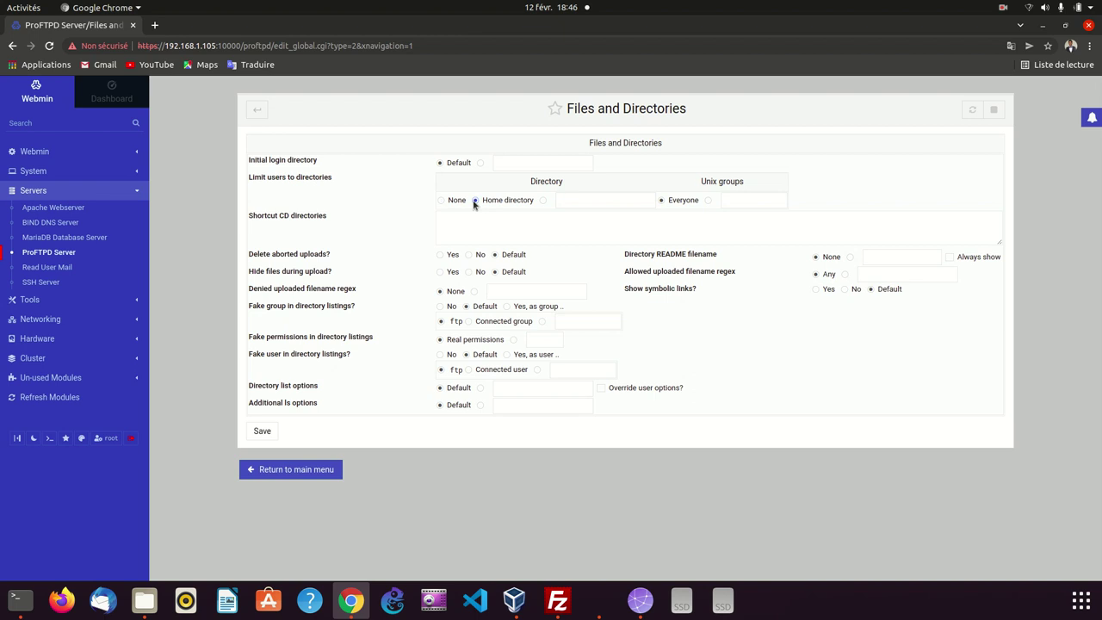
{"action": "left_click", "coordinate": [262, 430]}
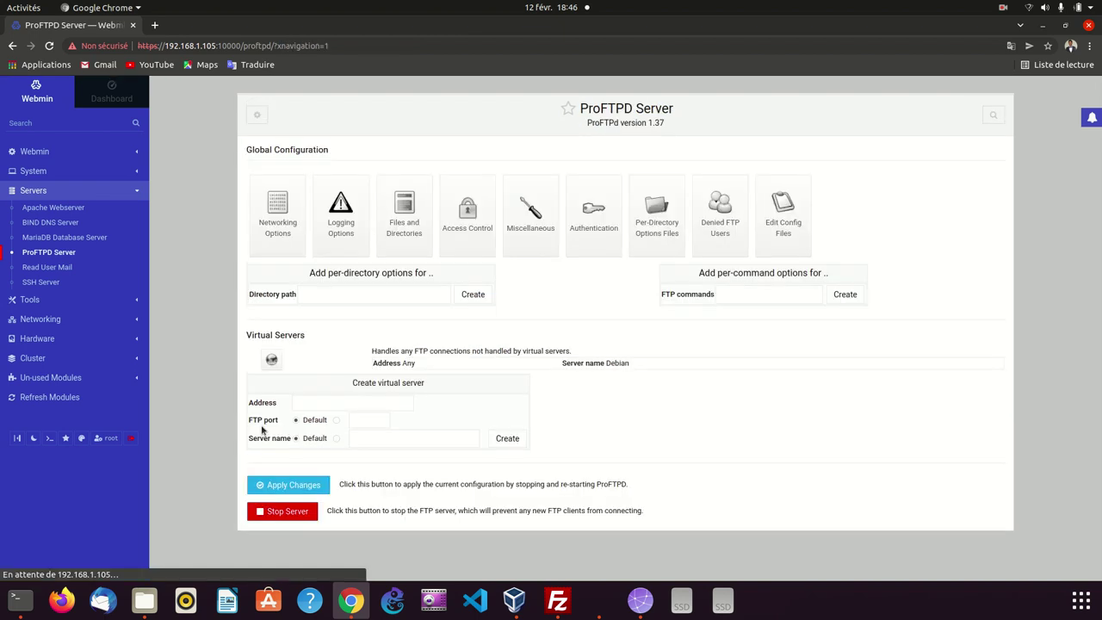
{"action": "left_click", "coordinate": [290, 478]}
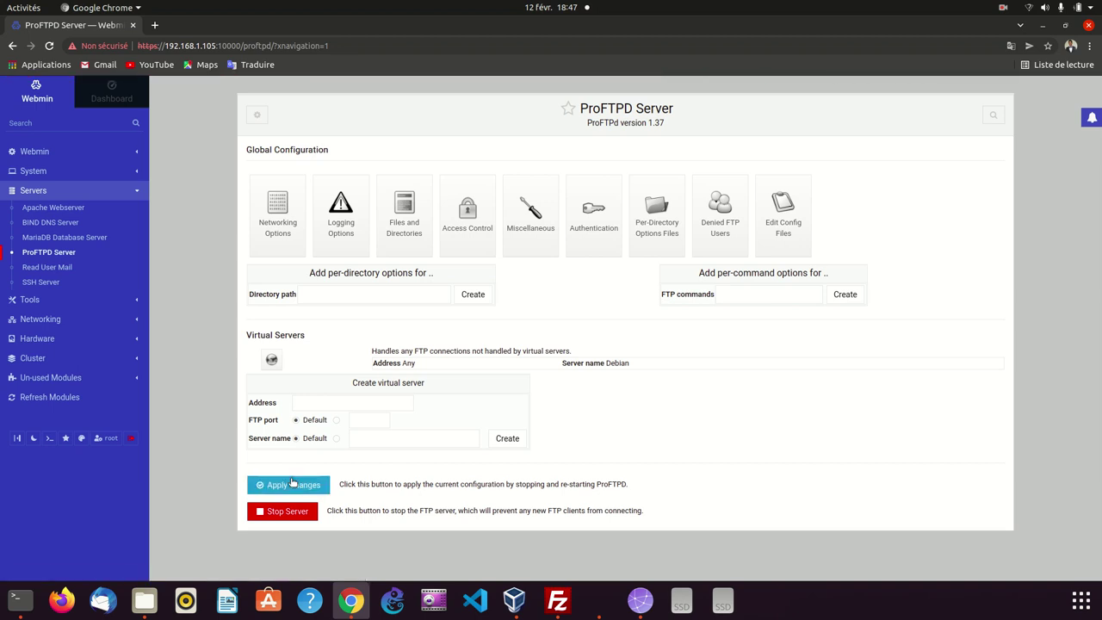
Step: Switch to FileZilla, disconnect from the server and reconnect as userk on port 2121
{"action": "left_click", "coordinate": [557, 600]}
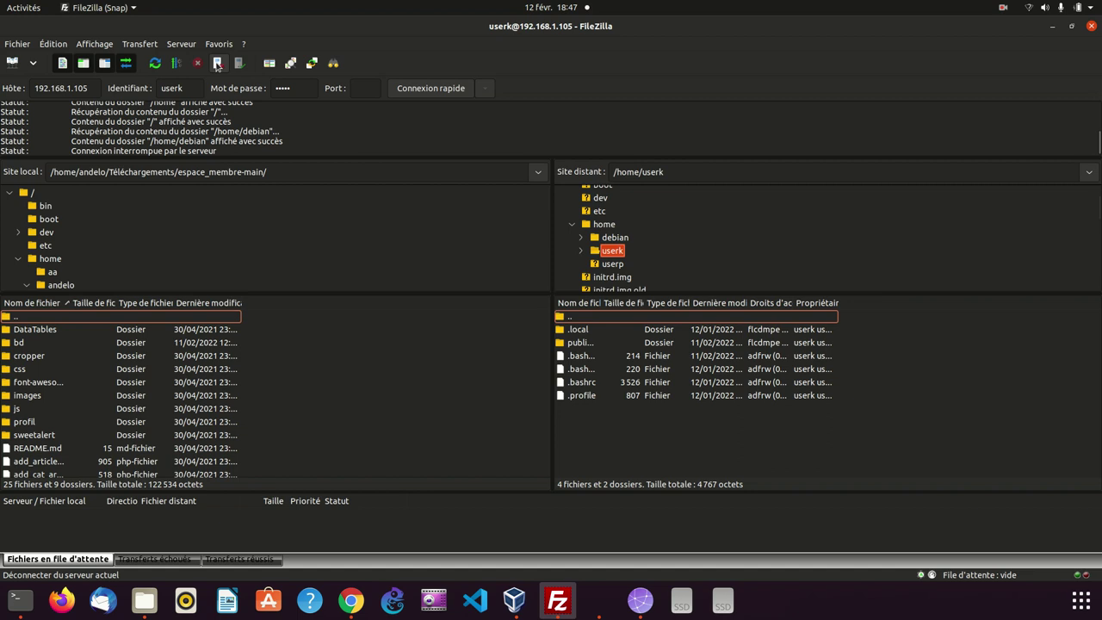
{"action": "left_click", "coordinate": [218, 65]}
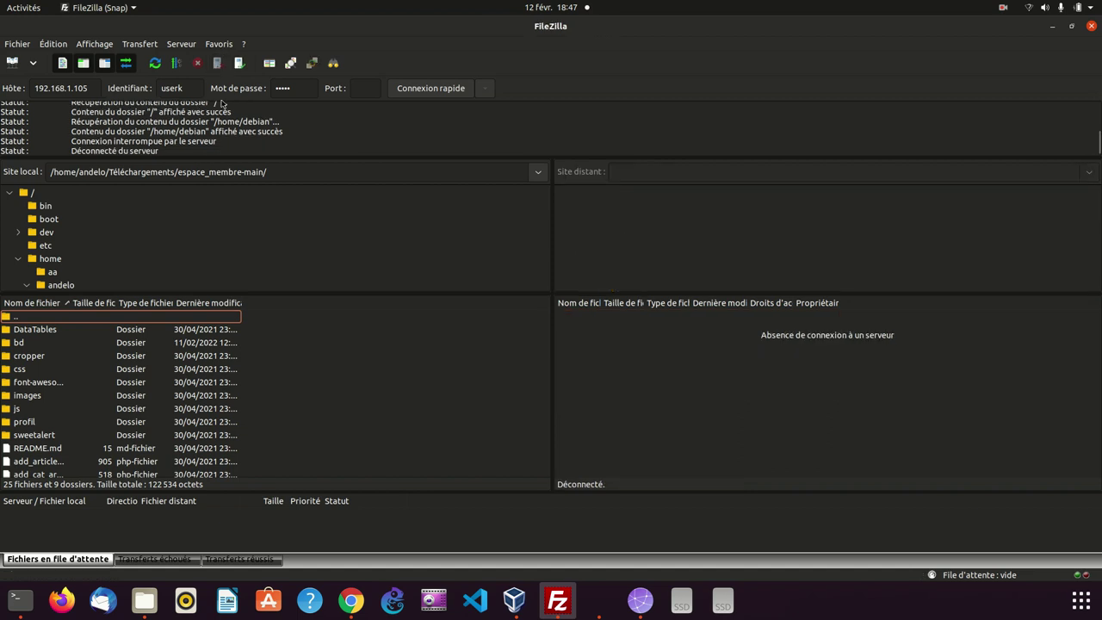
{"action": "left_click", "coordinate": [365, 90]}
{"action": "type", "text": "2121"}
{"action": "left_click", "coordinate": [425, 89]}
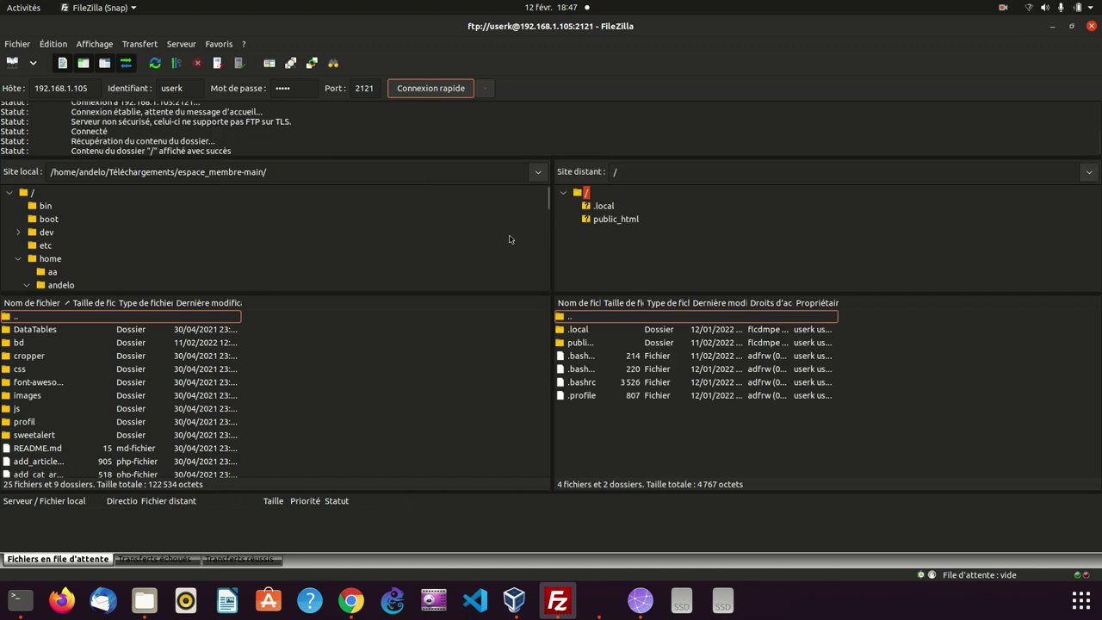
Step: Look through the files in the remote public_html folder and return to the remote root directory
{"action": "left_click", "coordinate": [617, 221]}
{"action": "scroll", "coordinate": [604, 412], "scroll_direction": "down", "scroll_amount": 2}
{"action": "scroll", "coordinate": [604, 412], "scroll_direction": "down", "scroll_amount": 2}
{"action": "scroll", "coordinate": [604, 412], "scroll_direction": "up", "scroll_amount": 4}
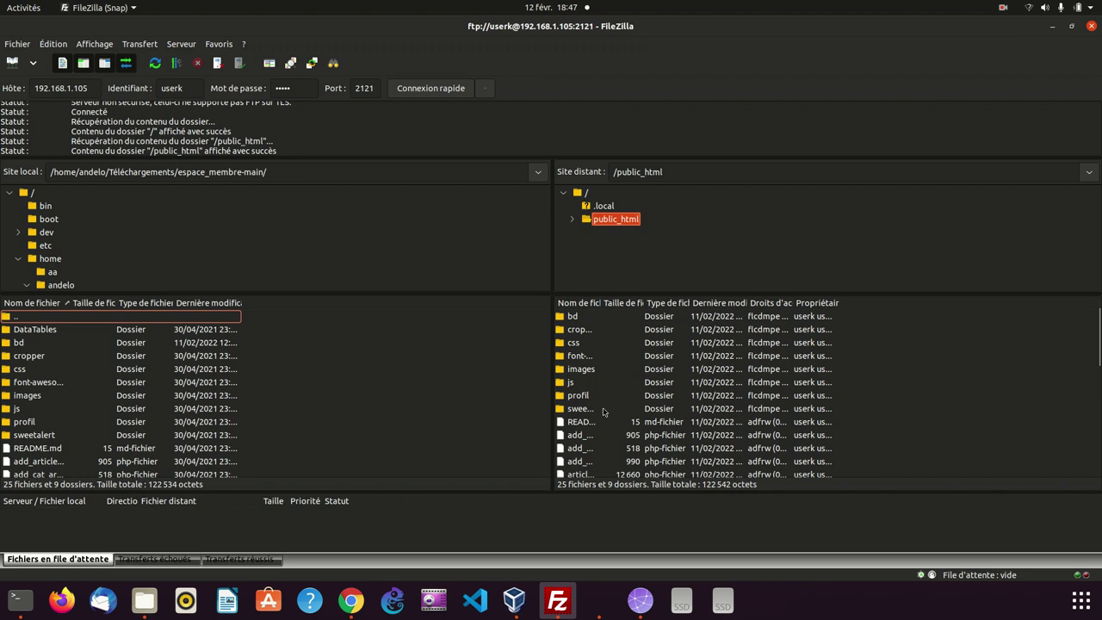
{"action": "scroll", "coordinate": [604, 412], "scroll_direction": "down", "scroll_amount": 7}
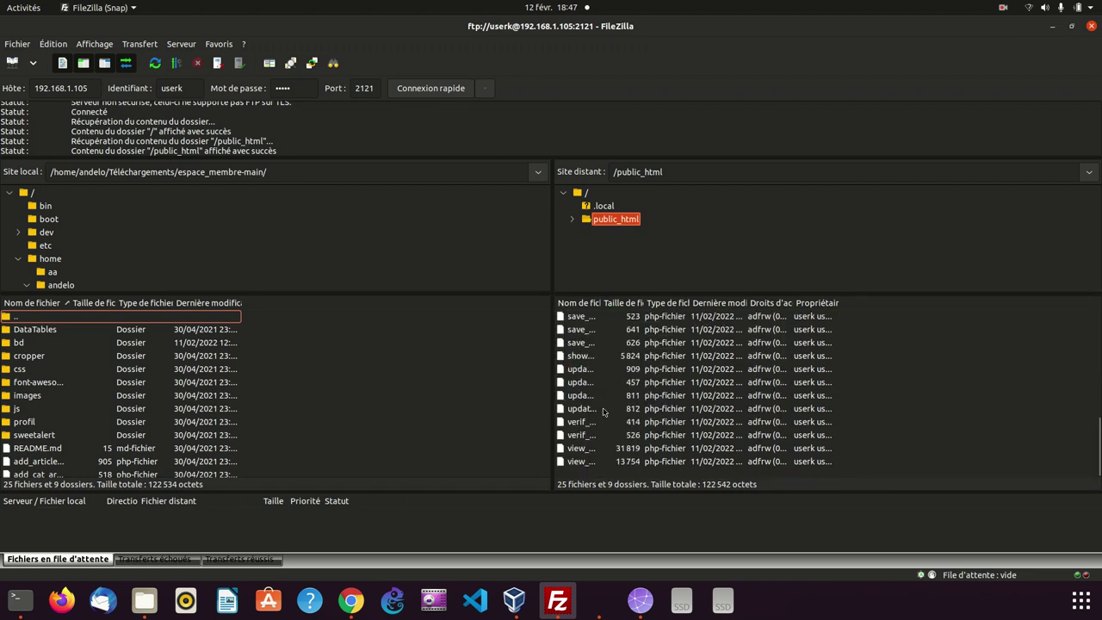
{"action": "scroll", "coordinate": [604, 412], "scroll_direction": "up", "scroll_amount": 7}
{"action": "scroll", "coordinate": [604, 412], "scroll_direction": "down", "scroll_amount": 7}
{"action": "left_click", "coordinate": [586, 192]}
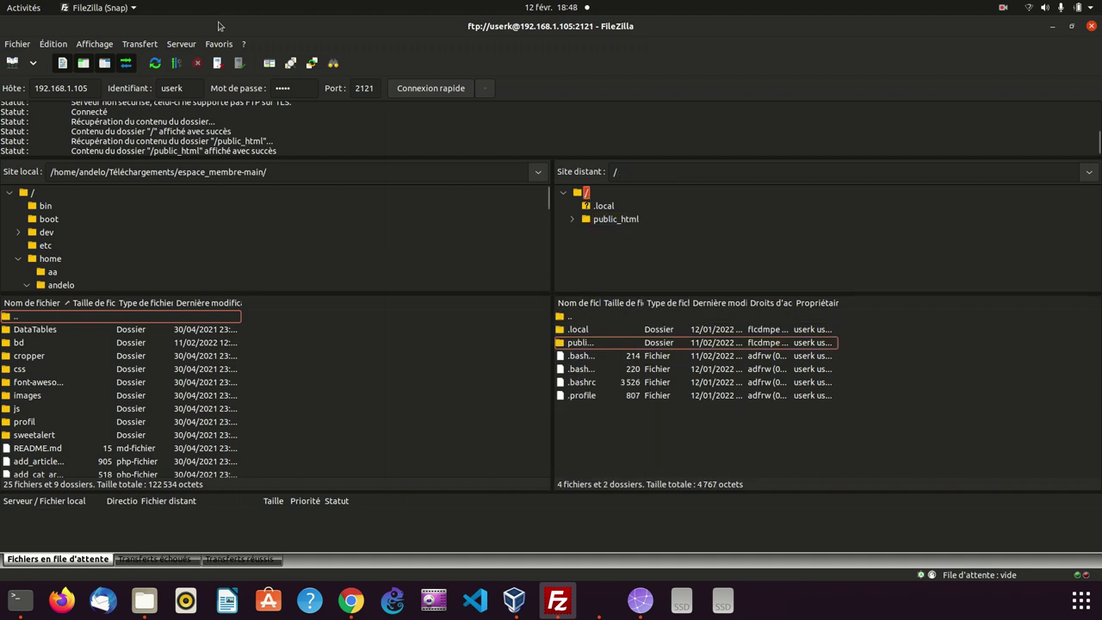
Step: Reconnect to the server as userp with that account's password, and select the index file in the remote public_html folder
{"action": "left_click", "coordinate": [219, 69]}
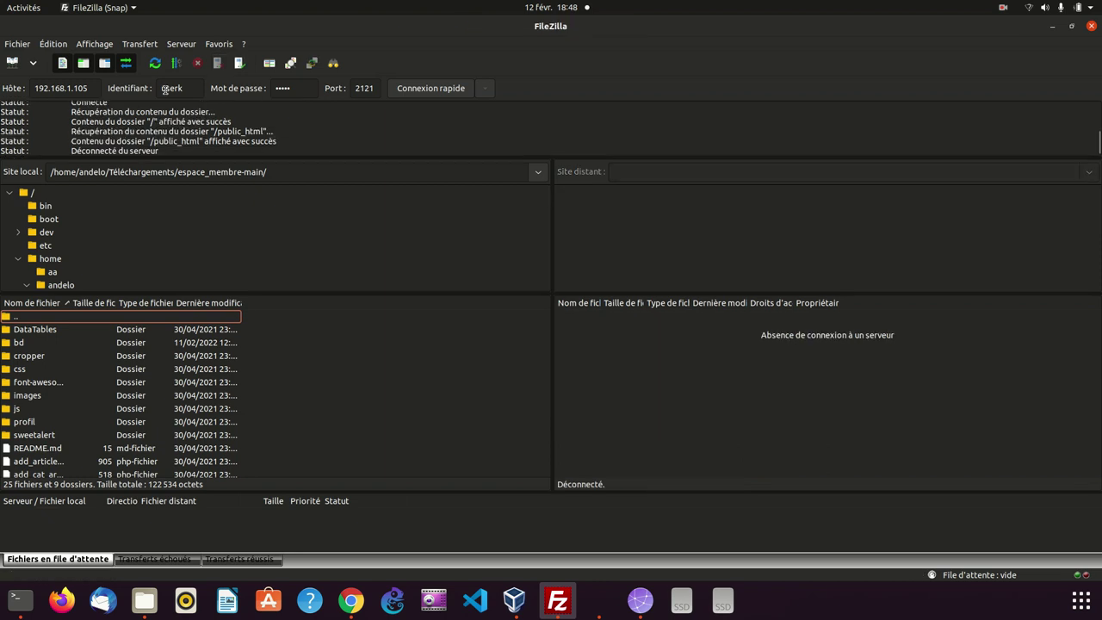
{"action": "left_click", "coordinate": [193, 88]}
{"action": "key", "text": "BackSpace"}
{"action": "left_click", "coordinate": [304, 87]}
{"action": "key", "text": "BackSpace"}
{"action": "key", "text": "BackSpace"}
{"action": "key", "text": "BackSpace"}
{"action": "key", "text": "BackSpace"}
{"action": "key", "text": "BackSpace"}
{"action": "left_click", "coordinate": [423, 89]}
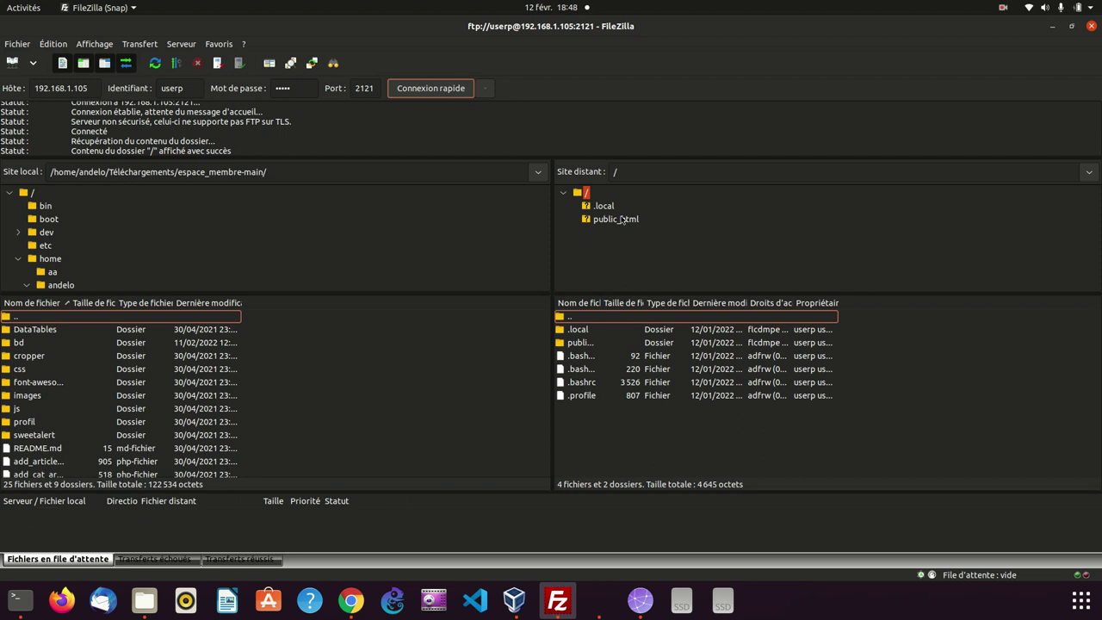
{"action": "left_click", "coordinate": [624, 220]}
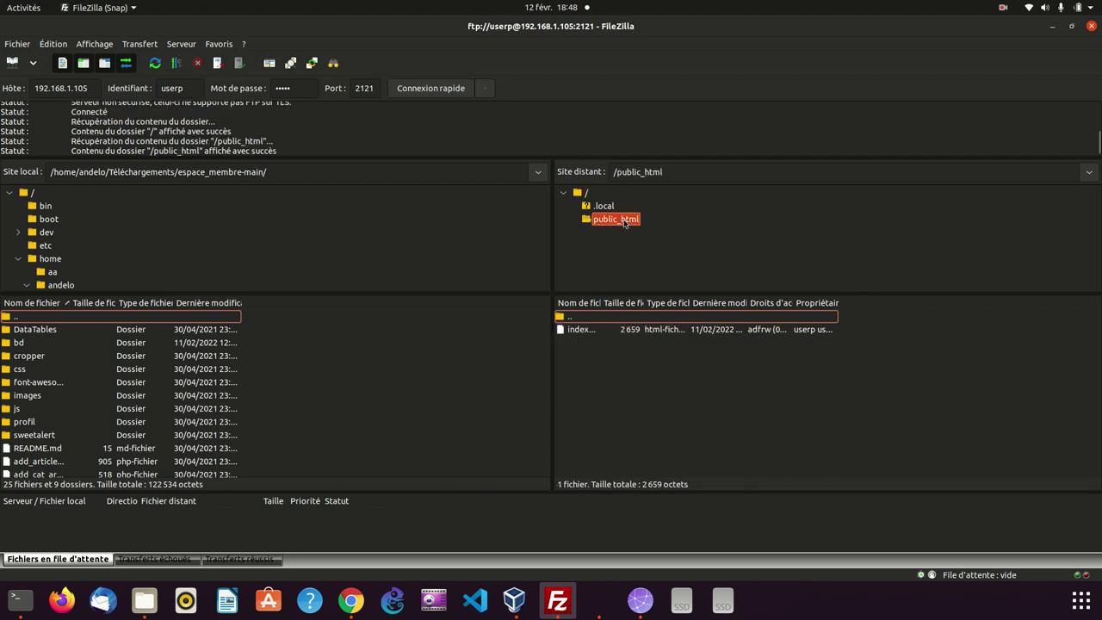
{"action": "left_click", "coordinate": [582, 331]}
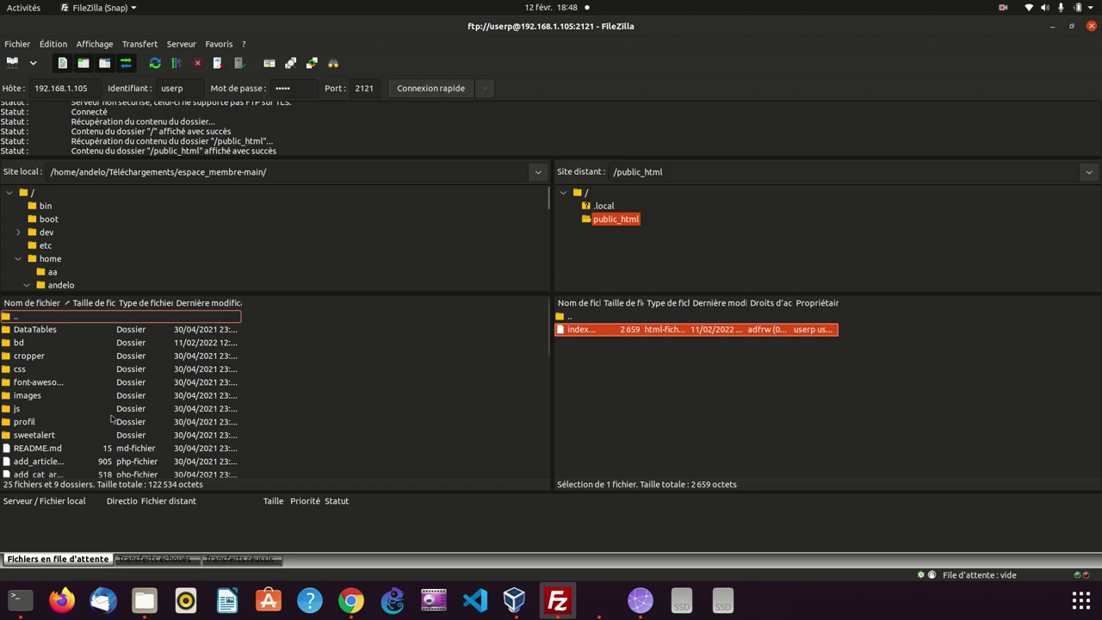
Step: Switch to the terminal's SSH session and list the contents of the current directory, /home and /
{"action": "left_click", "coordinate": [17, 600]}
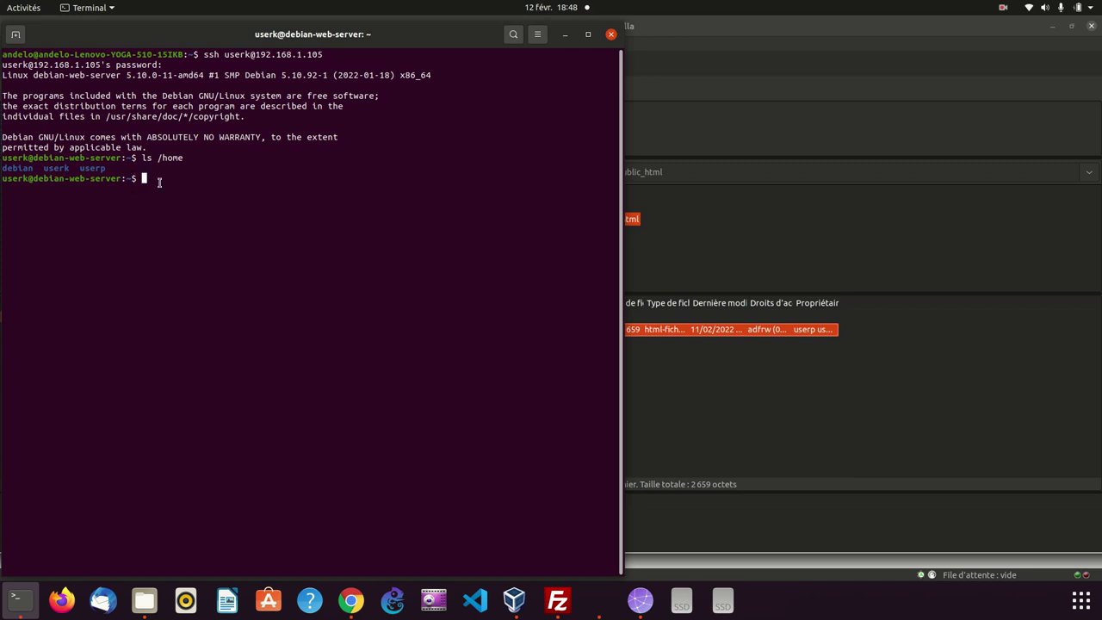
{"action": "type", "text": "ls"}
{"action": "key", "text": "Return"}
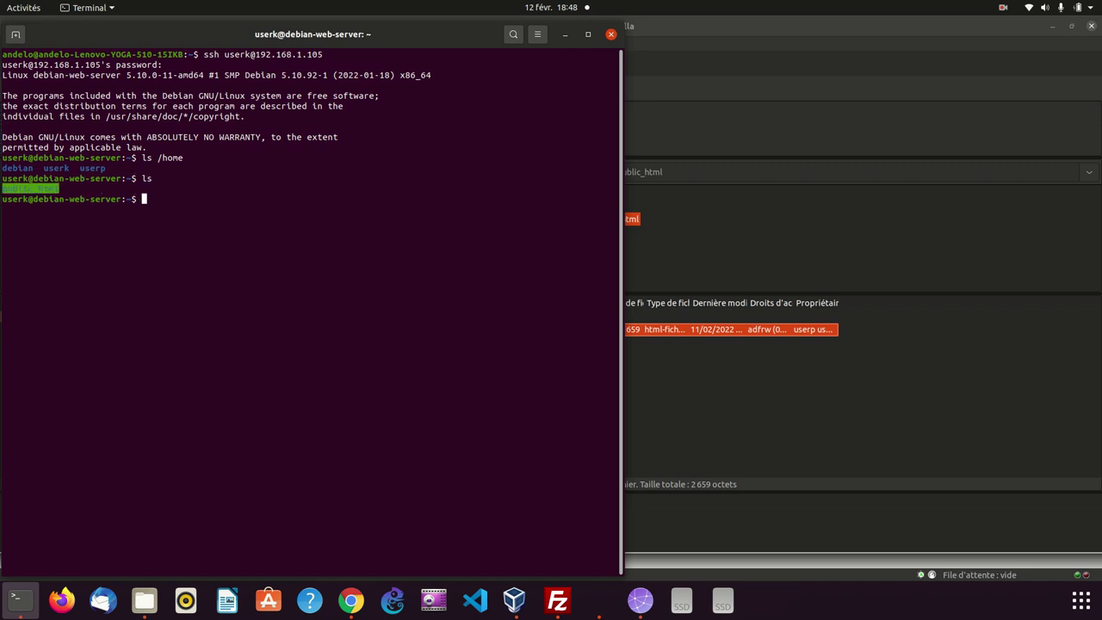
{"action": "type", "text": "ls /home"}
{"action": "key", "text": "Return"}
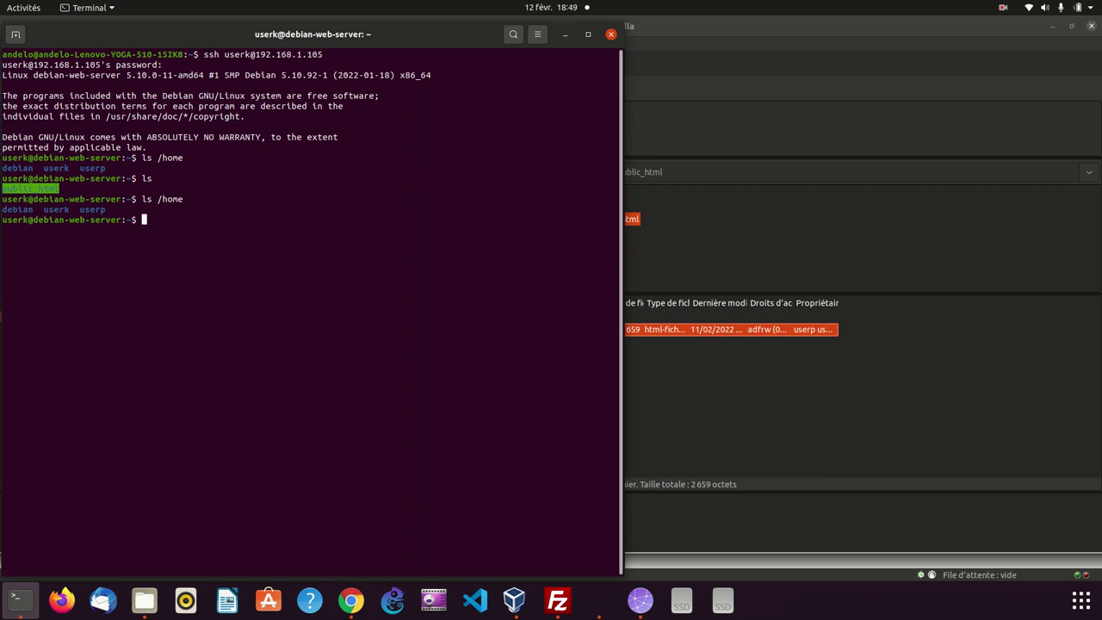
{"action": "type", "text": "ls /"}
{"action": "key", "text": "Return"}
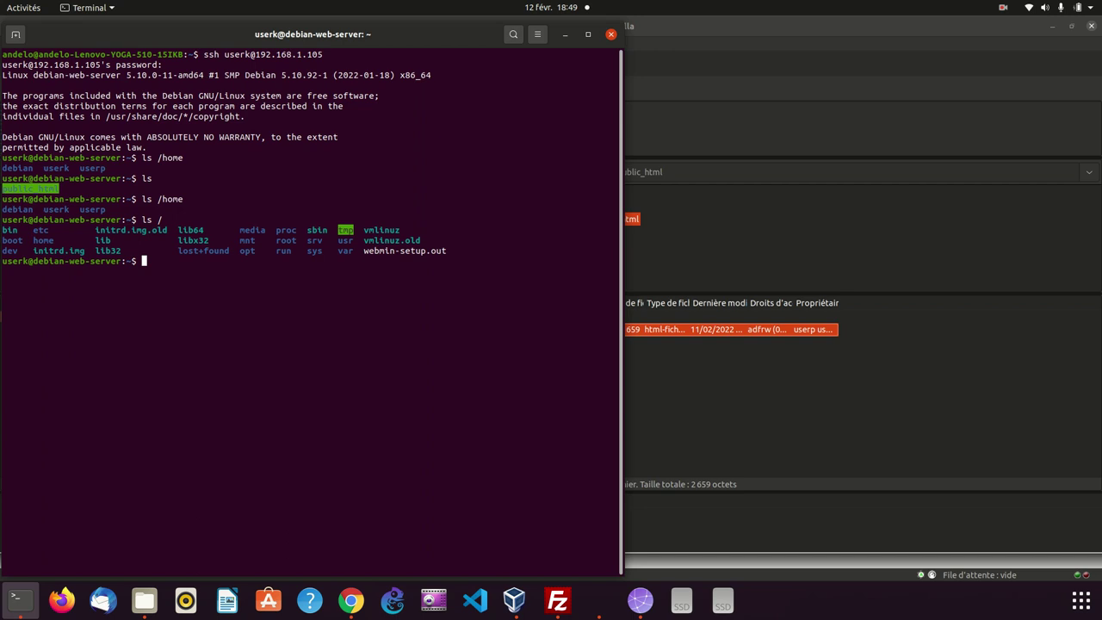
Step: Switch back to Webmin, set the SSH server's listening port to 2222 and save the networking options
{"action": "left_click", "coordinate": [349, 605]}
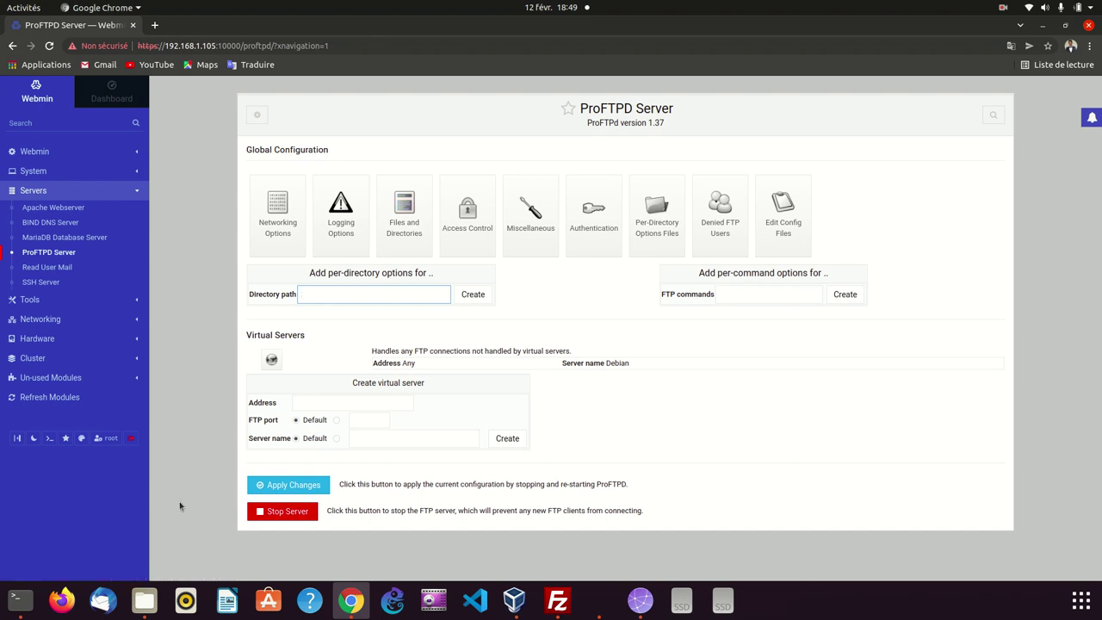
{"action": "left_click", "coordinate": [20, 599]}
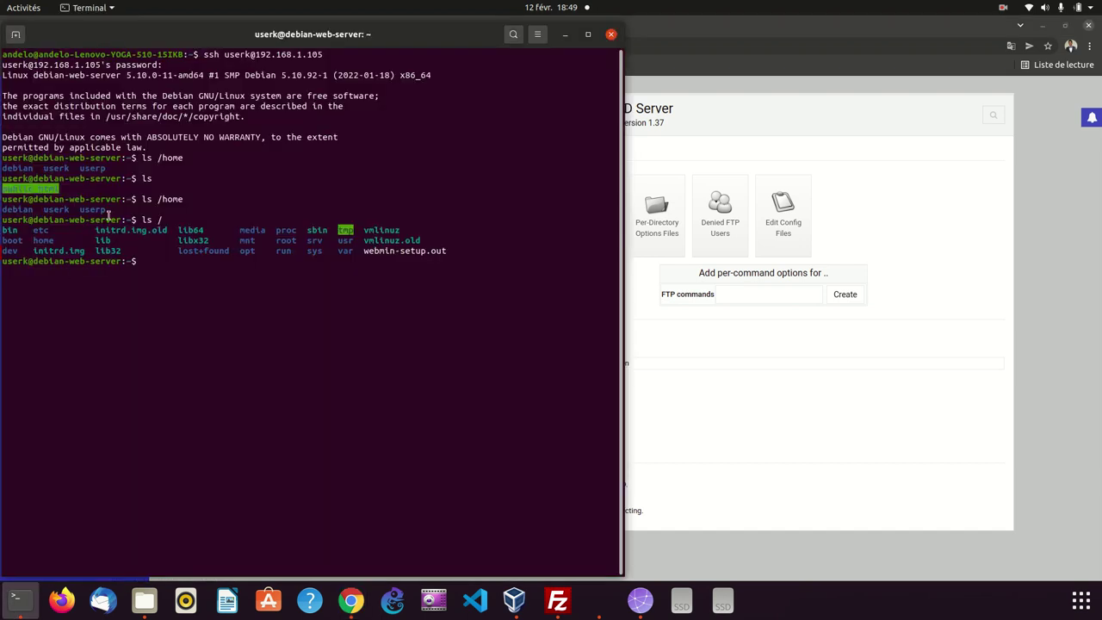
{"action": "left_click", "coordinate": [749, 401]}
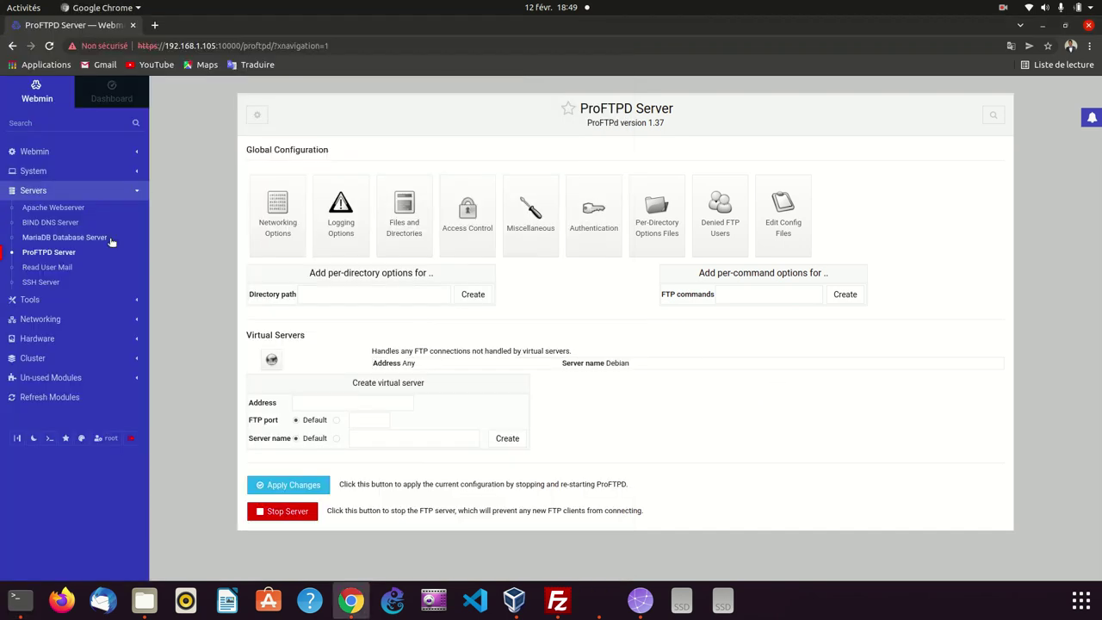
{"action": "left_click", "coordinate": [24, 283]}
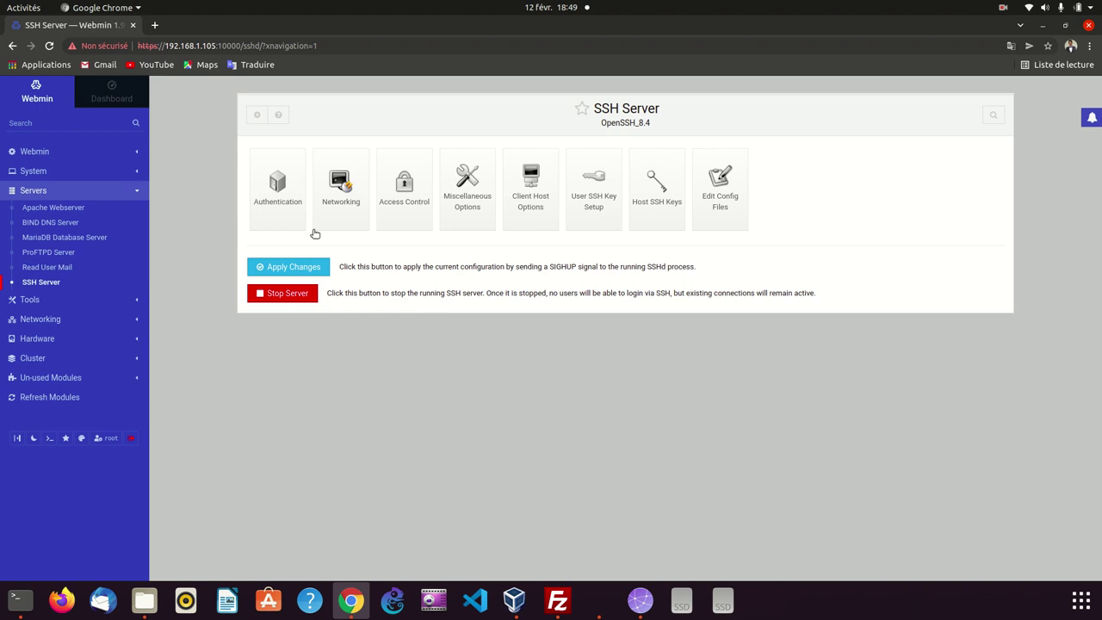
{"action": "left_click", "coordinate": [341, 189]}
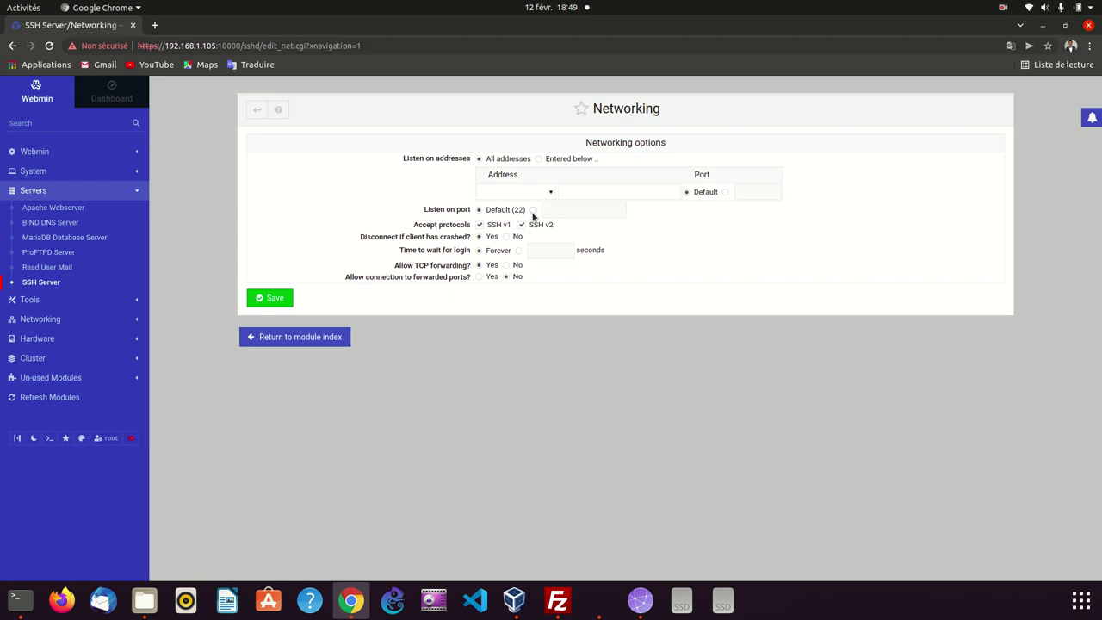
{"action": "left_click", "coordinate": [532, 212]}
{"action": "left_click", "coordinate": [551, 210]}
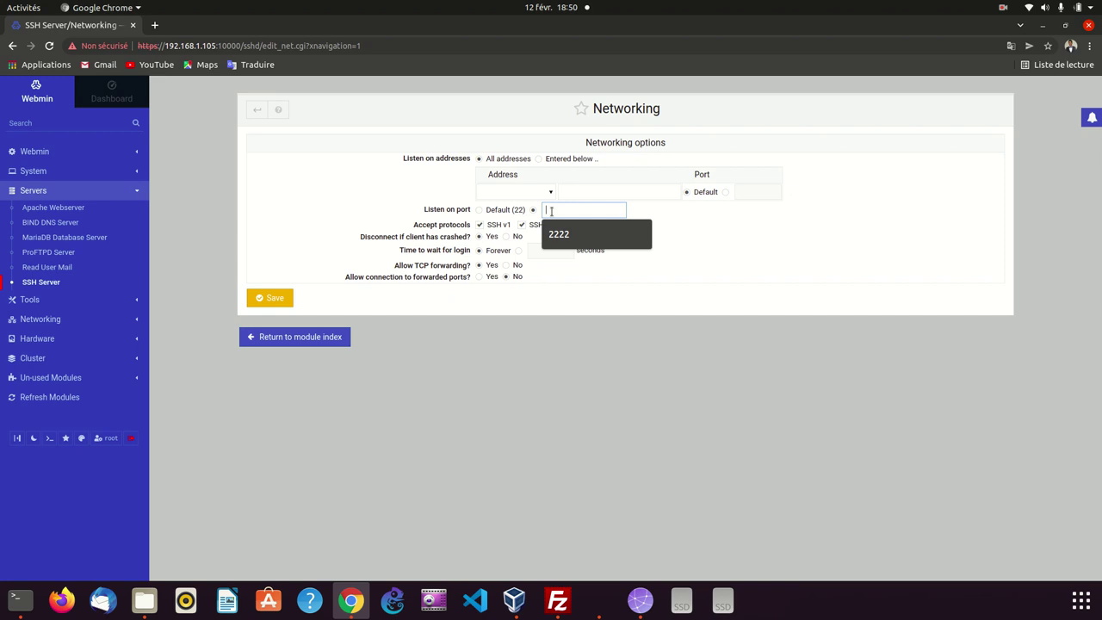
{"action": "type", "text": "2222"}
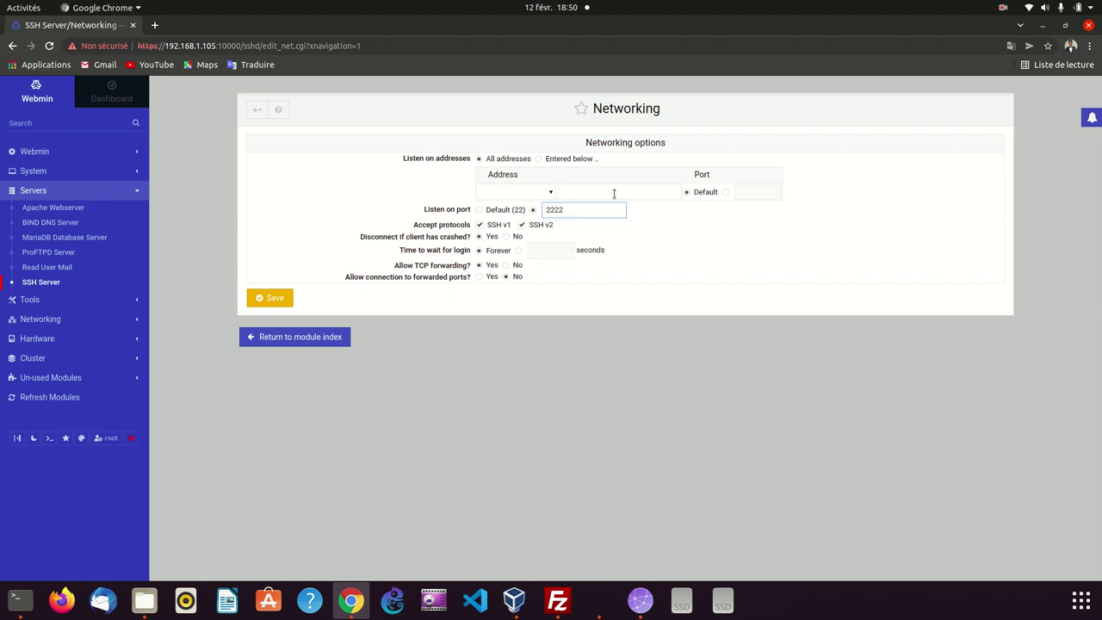
{"action": "left_click", "coordinate": [274, 297]}
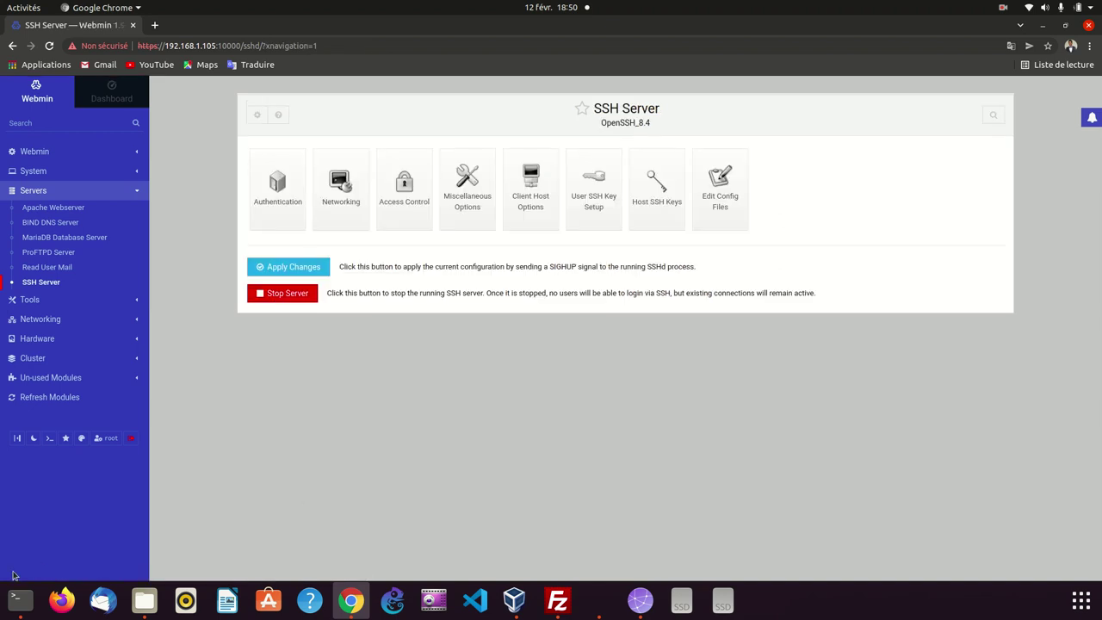
Step: Switch to the terminal and close the SSH session with exit
{"action": "left_click", "coordinate": [19, 599]}
{"action": "type", "text": "e"}
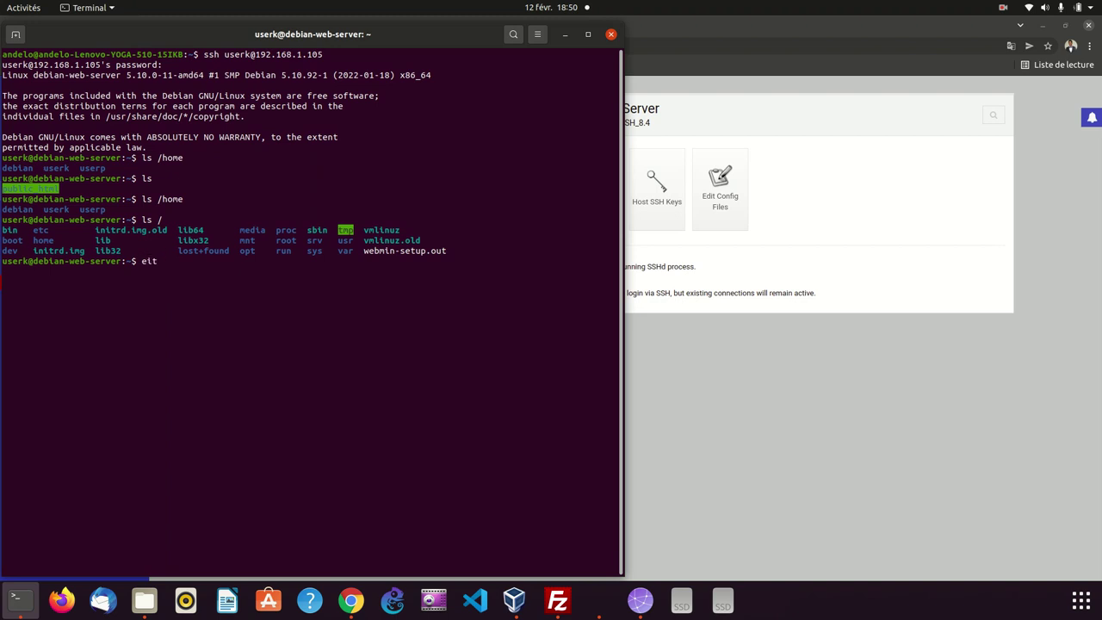
{"action": "type", "text": "xit"}
{"action": "key", "text": "Return"}
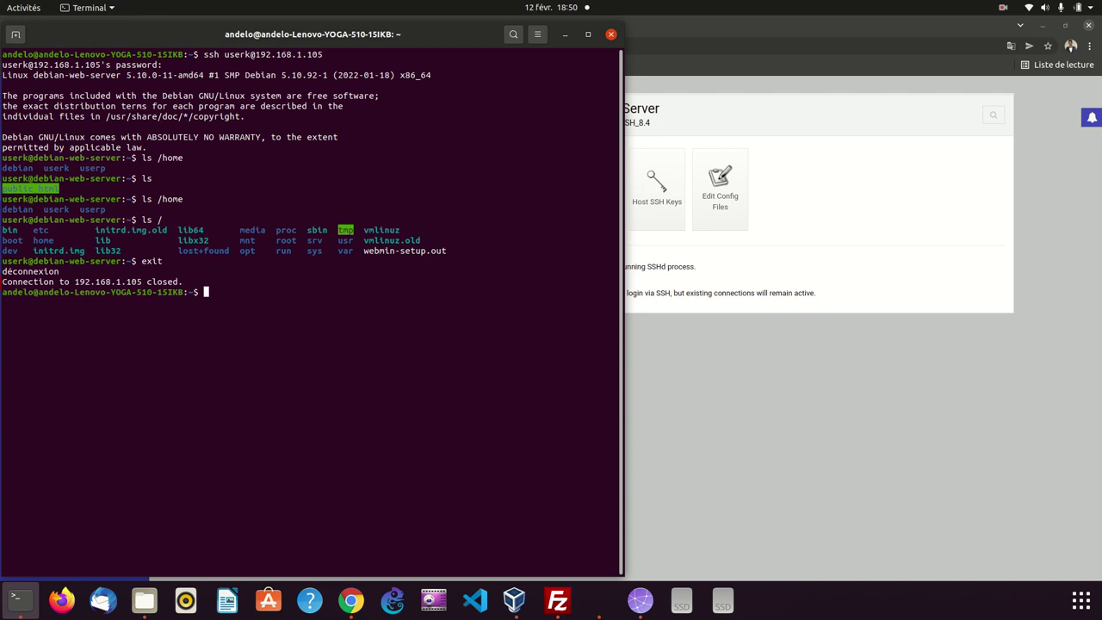
{"action": "type", "text": "clear"}
{"action": "key", "text": "Return"}
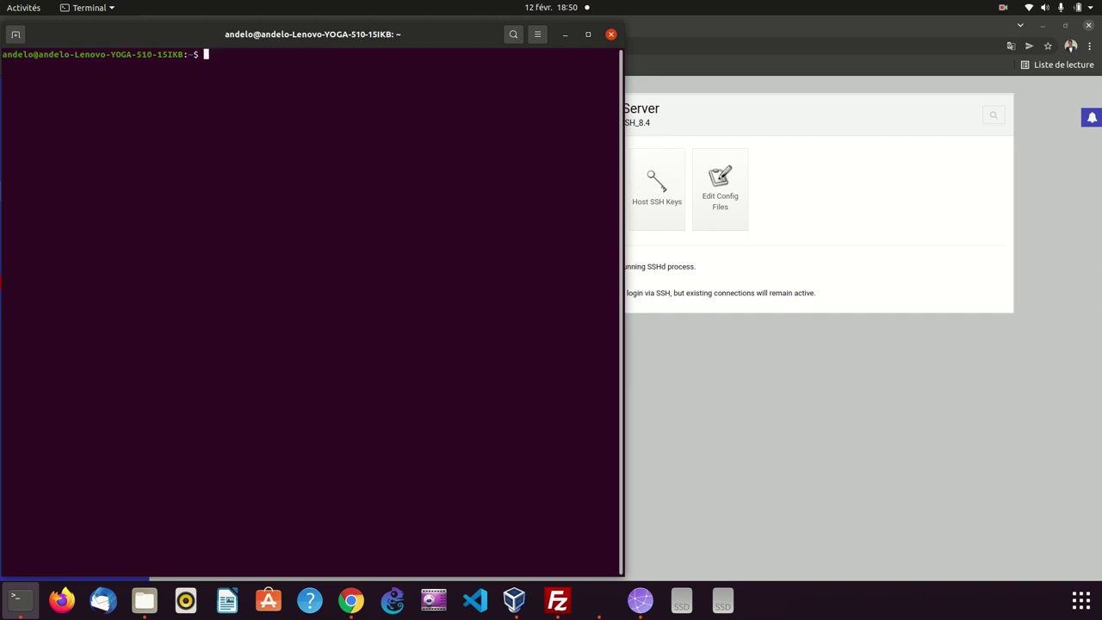
{"action": "type", "text": "ssh debian@192.168.1.105"}
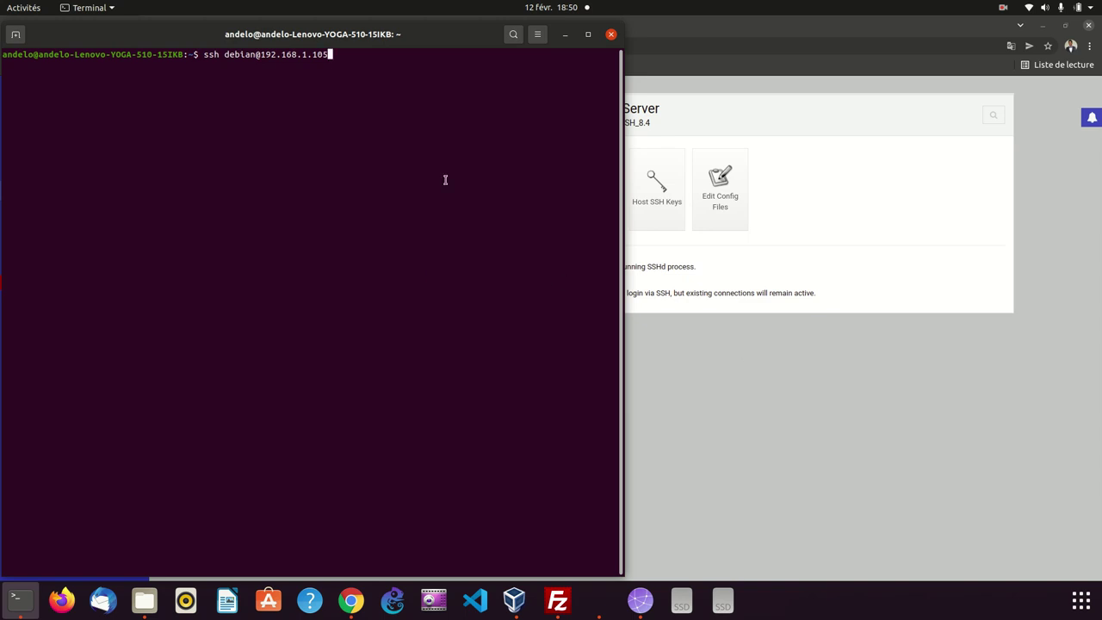
{"action": "key", "text": "Return"}
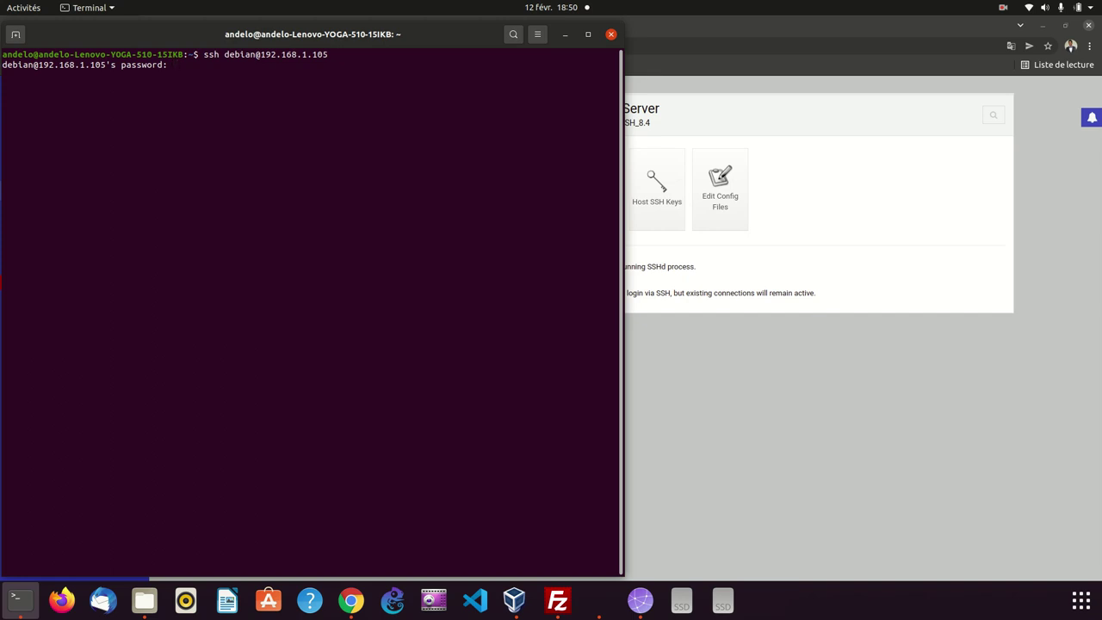
{"action": "left_click", "coordinate": [801, 352]}
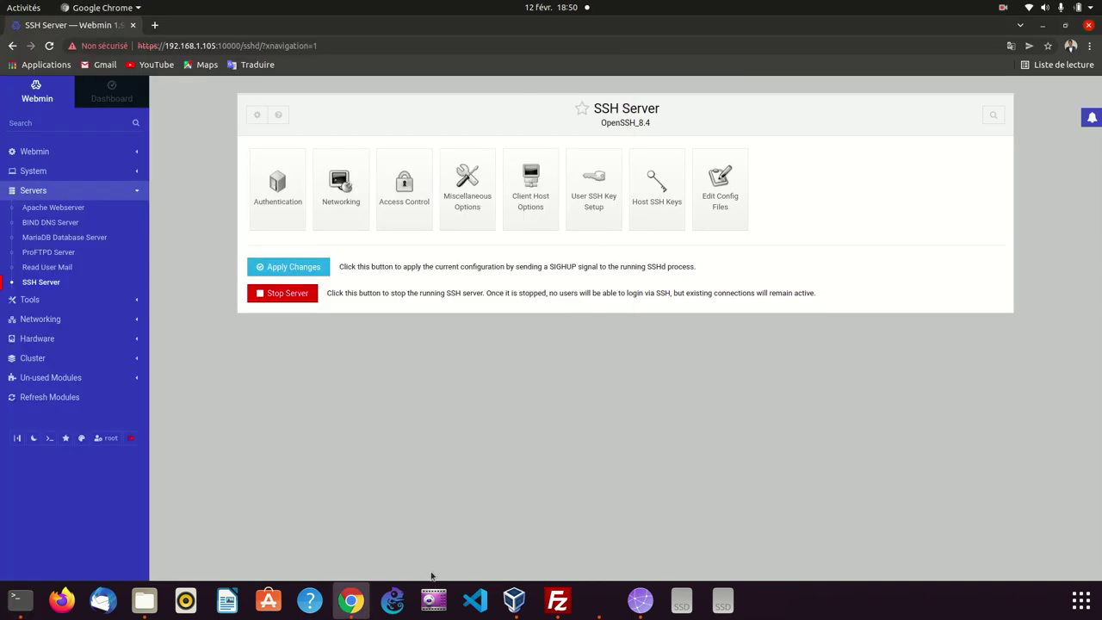
{"action": "left_click", "coordinate": [12, 613]}
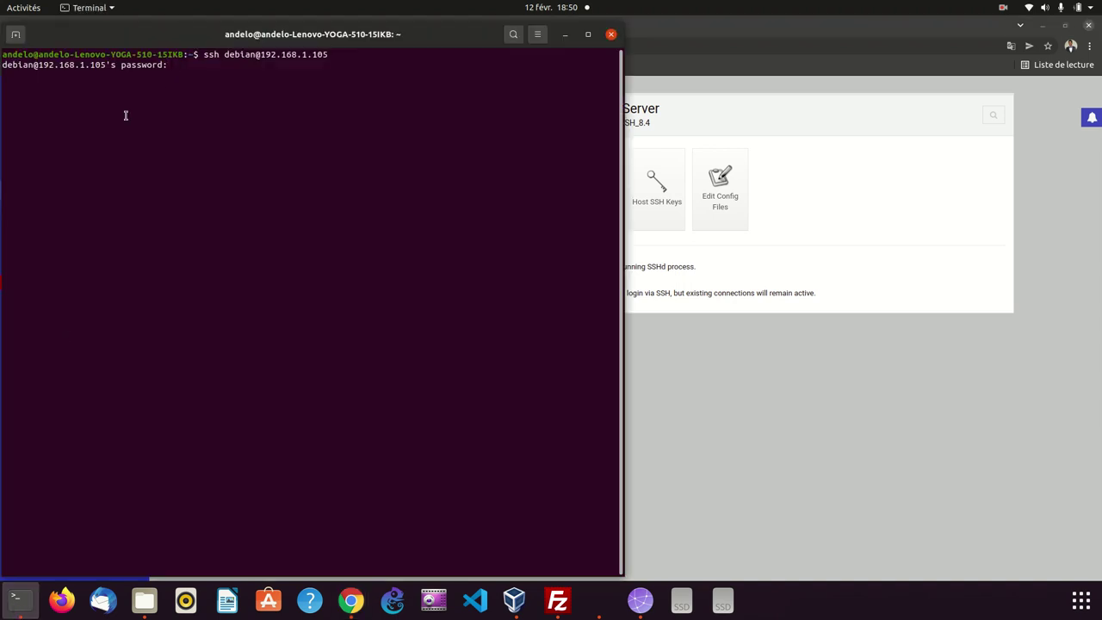
{"action": "key", "text": "ctrl+c"}
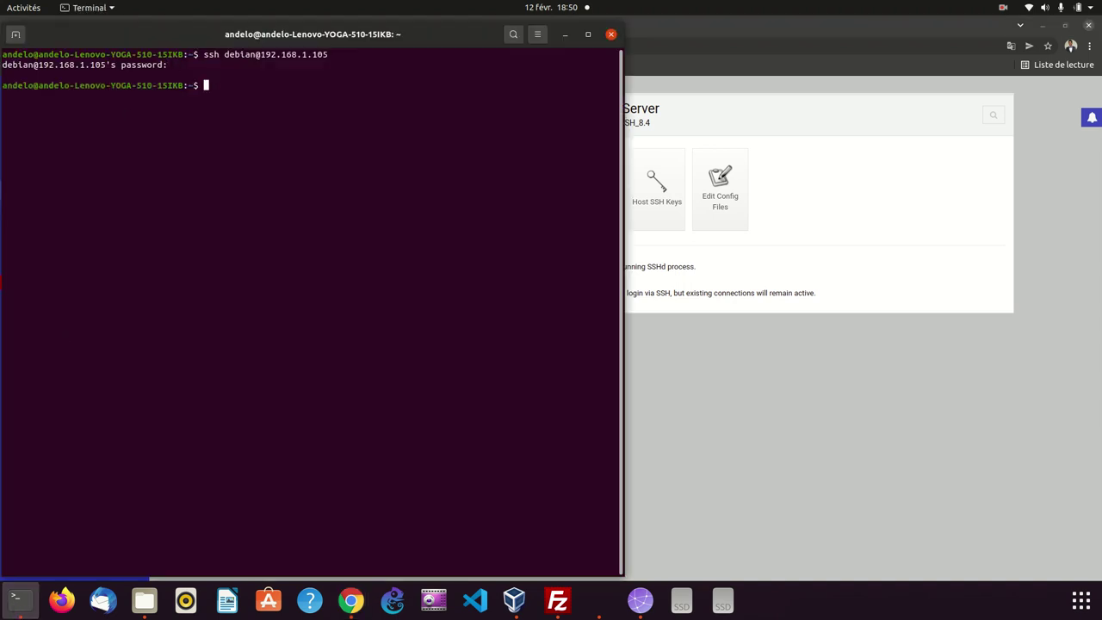
{"action": "left_click", "coordinate": [805, 378]}
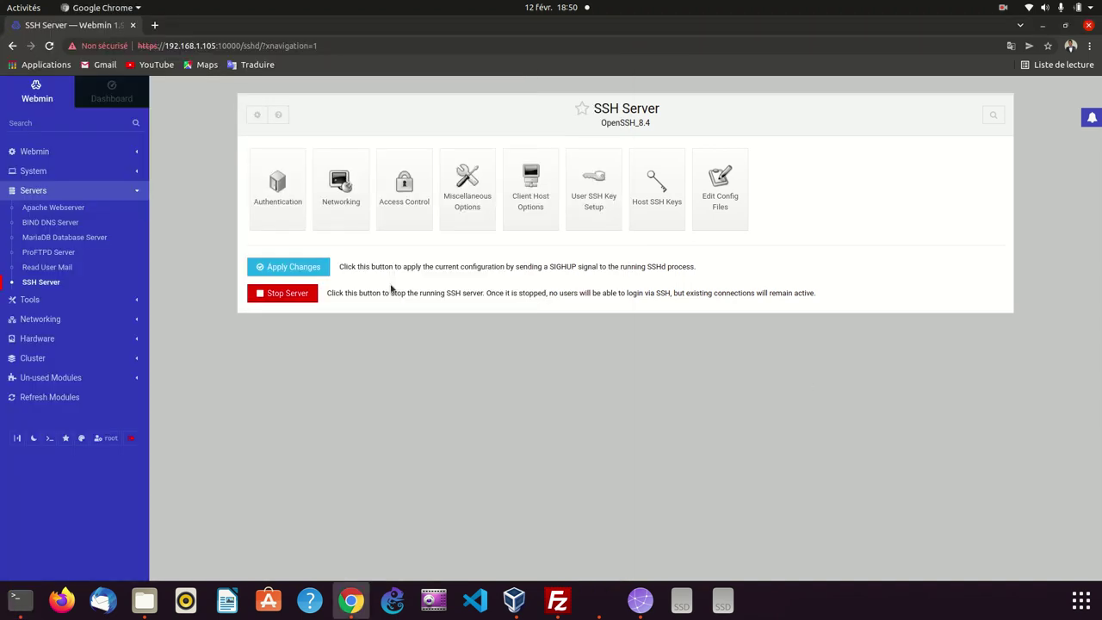
{"action": "left_click", "coordinate": [295, 267]}
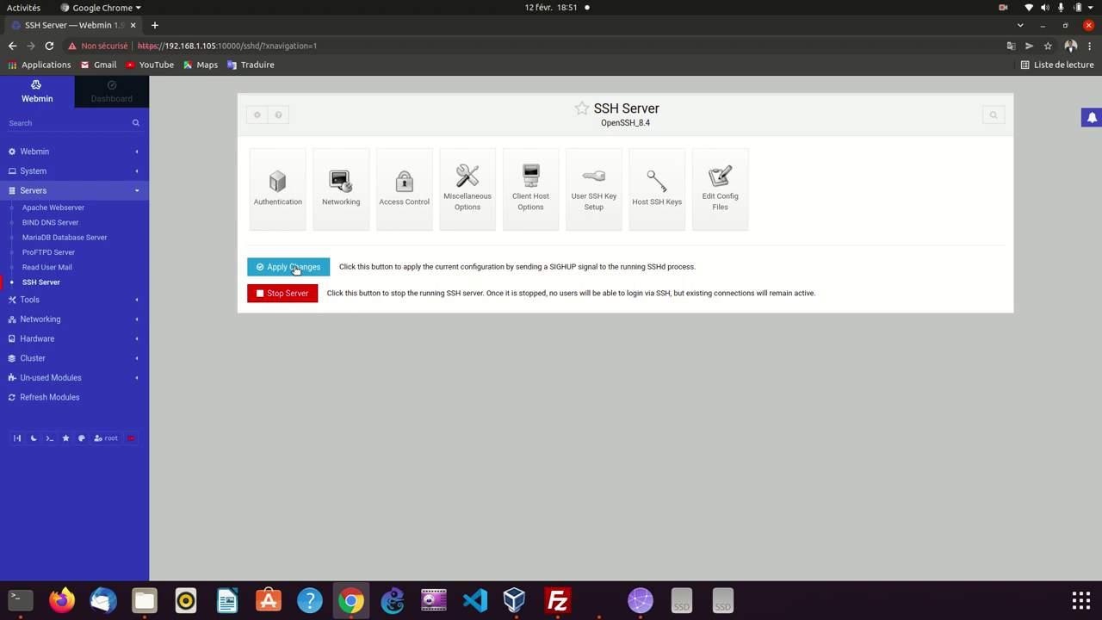
{"action": "left_click", "coordinate": [14, 610]}
{"action": "key", "text": "Up"}
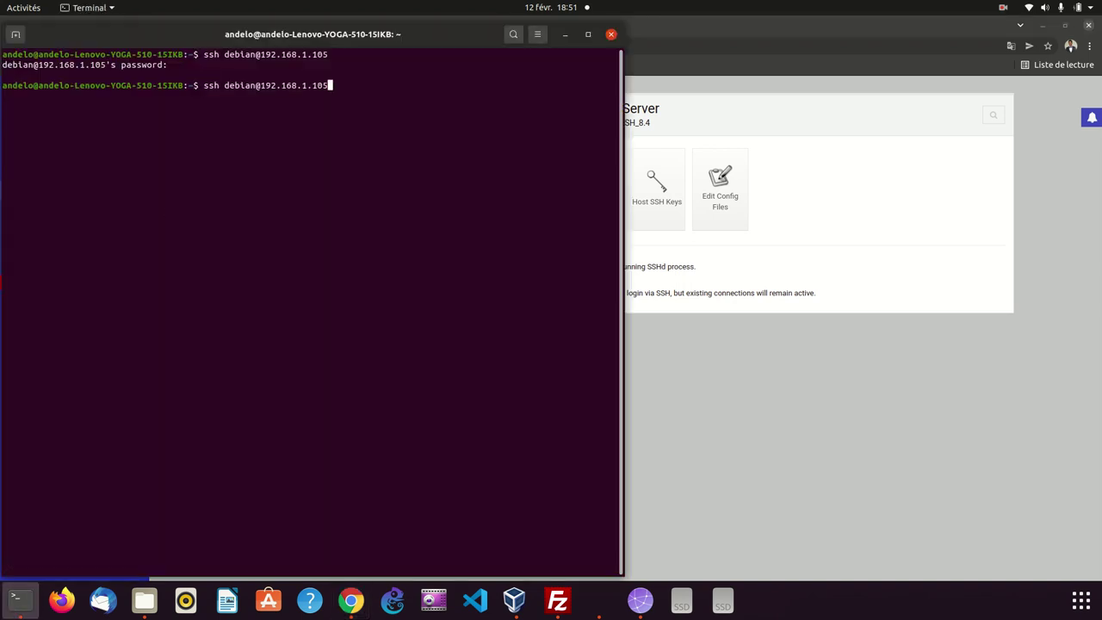
{"action": "key", "text": "Return"}
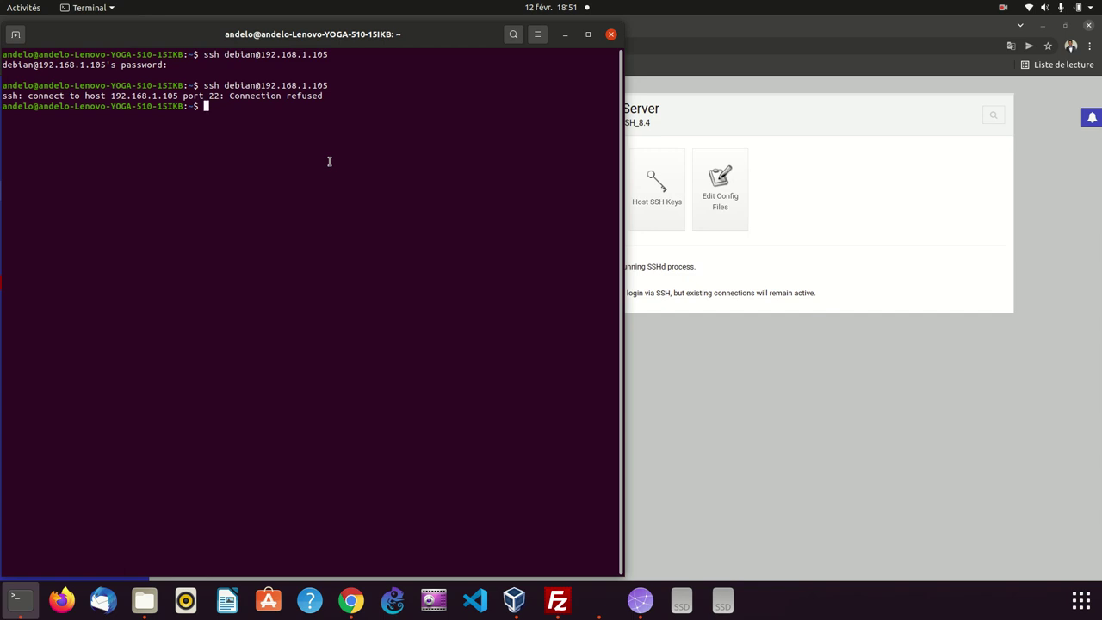
{"action": "key", "text": "Up"}
{"action": "key", "text": "Left"}
{"action": "key", "text": "Left"}
{"action": "key", "text": "Left"}
{"action": "key", "text": "Left"}
{"action": "key", "text": "Left"}
{"action": "key", "text": "Left"}
{"action": "key", "text": "Left"}
{"action": "key", "text": "Left"}
{"action": "key", "text": "Left"}
{"action": "key", "text": "Left"}
{"action": "key", "text": "Left"}
{"action": "key", "text": "Left"}
{"action": "key", "text": "Left"}
{"action": "key", "text": "Left"}
{"action": "key", "text": "Left"}
{"action": "key", "text": "Left"}
{"action": "key", "text": "Left"}
{"action": "key", "text": "Left"}
{"action": "key", "text": "Left"}
{"action": "key", "text": "Left"}
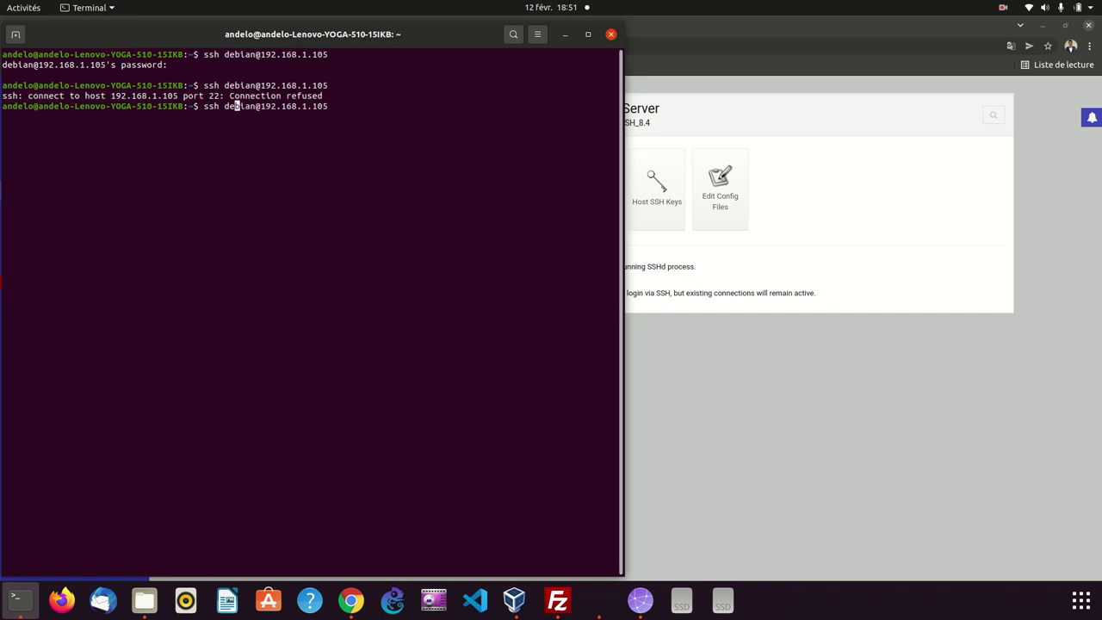
{"action": "key", "text": "Left"}
{"action": "type", "text": "-p"}
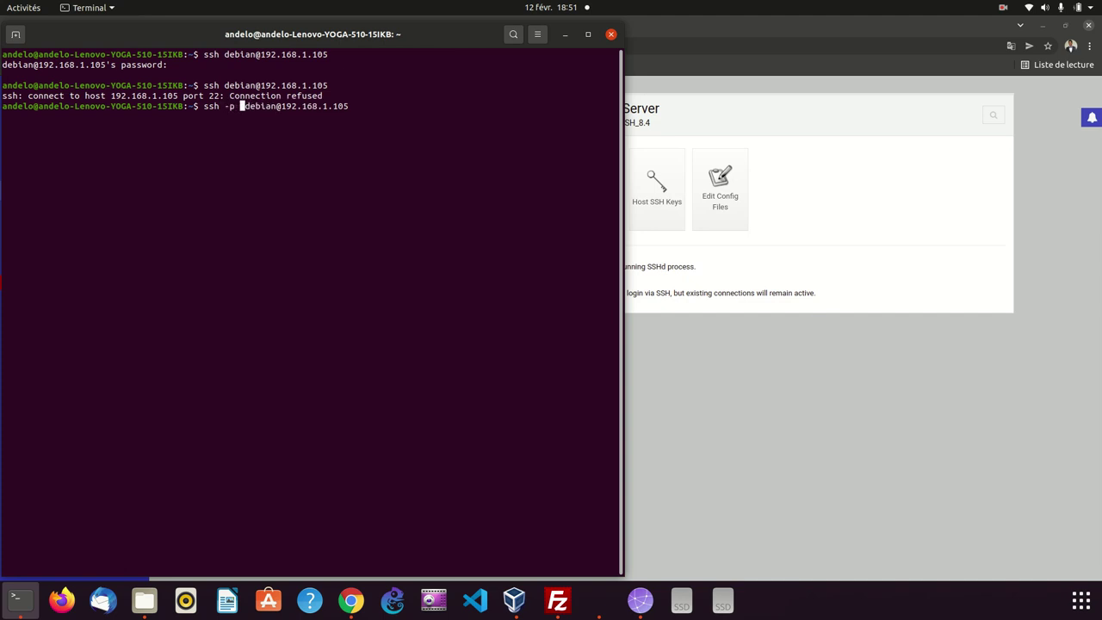
{"action": "type", "text": " 222"}
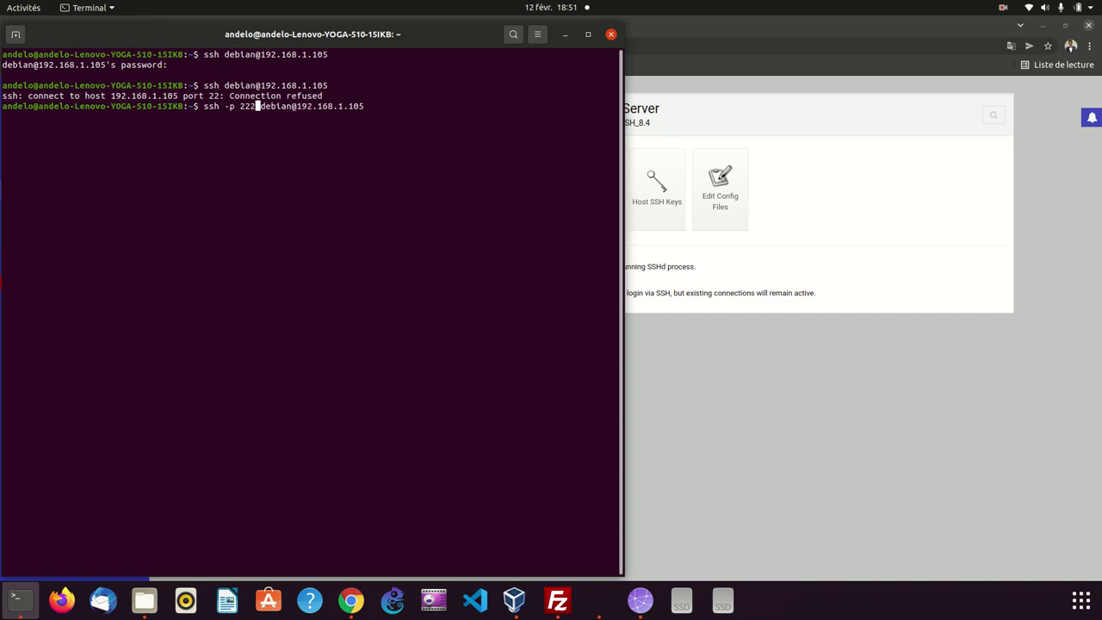
{"action": "type", "text": "2"}
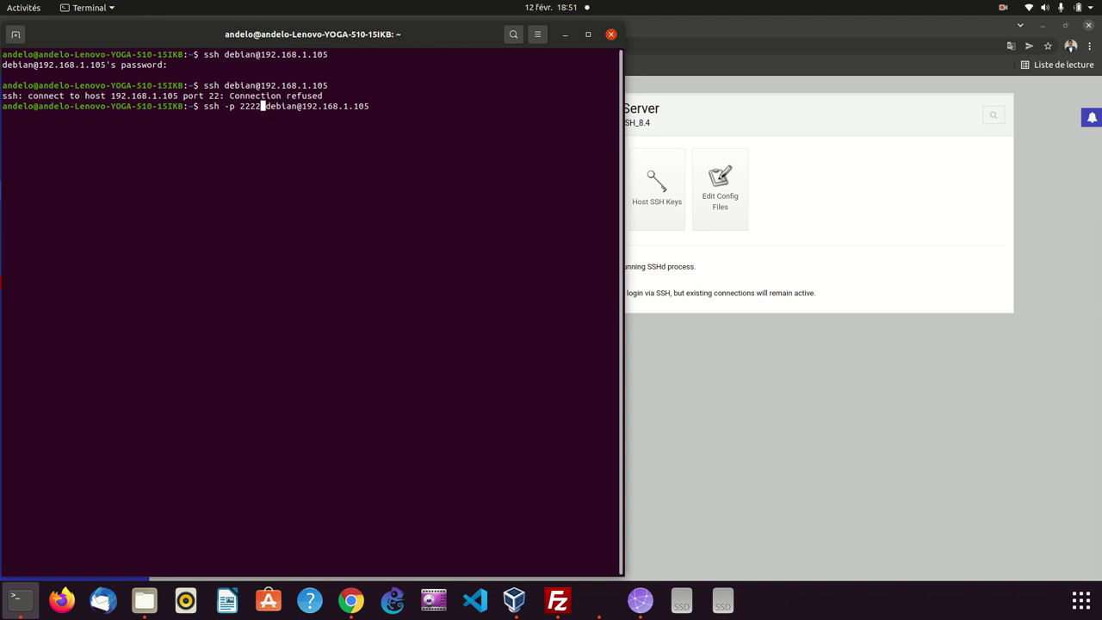
{"action": "key", "text": "Return"}
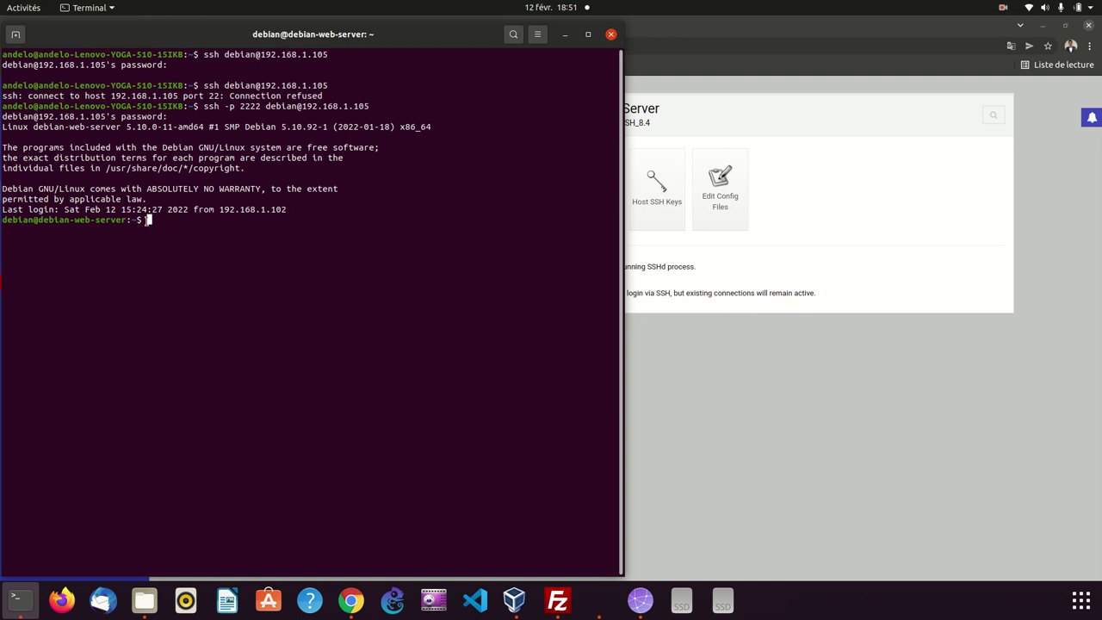
Step: List the contents of /home and / in the SSH session and clear the terminal
{"action": "type", "text": "ls /home"}
{"action": "key", "text": "Return"}
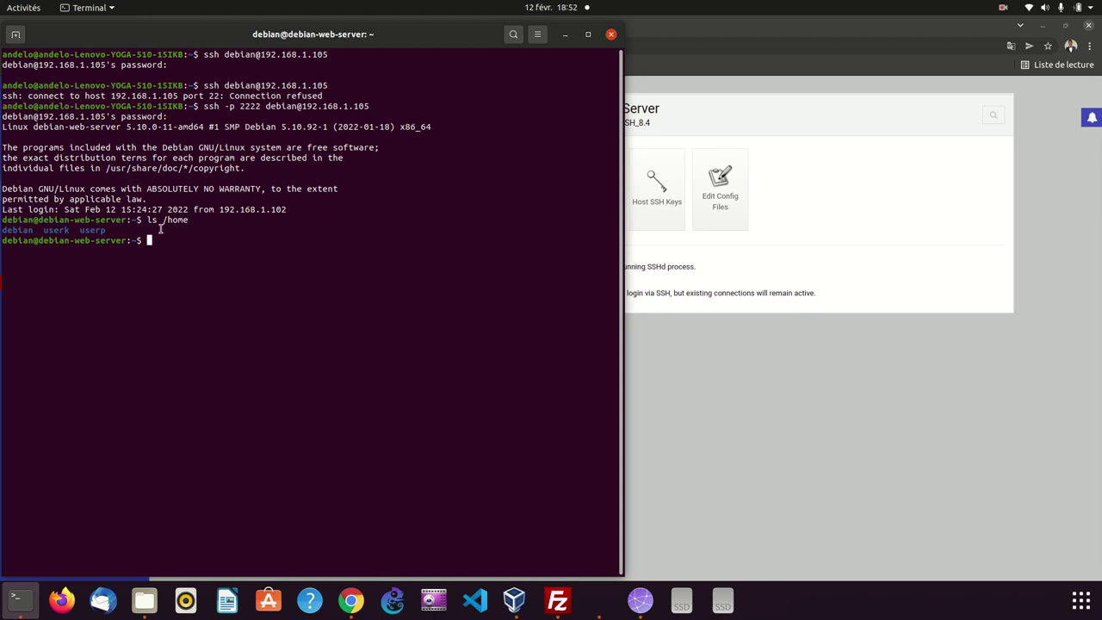
{"action": "type", "text": "ls /"}
{"action": "key", "text": "Return"}
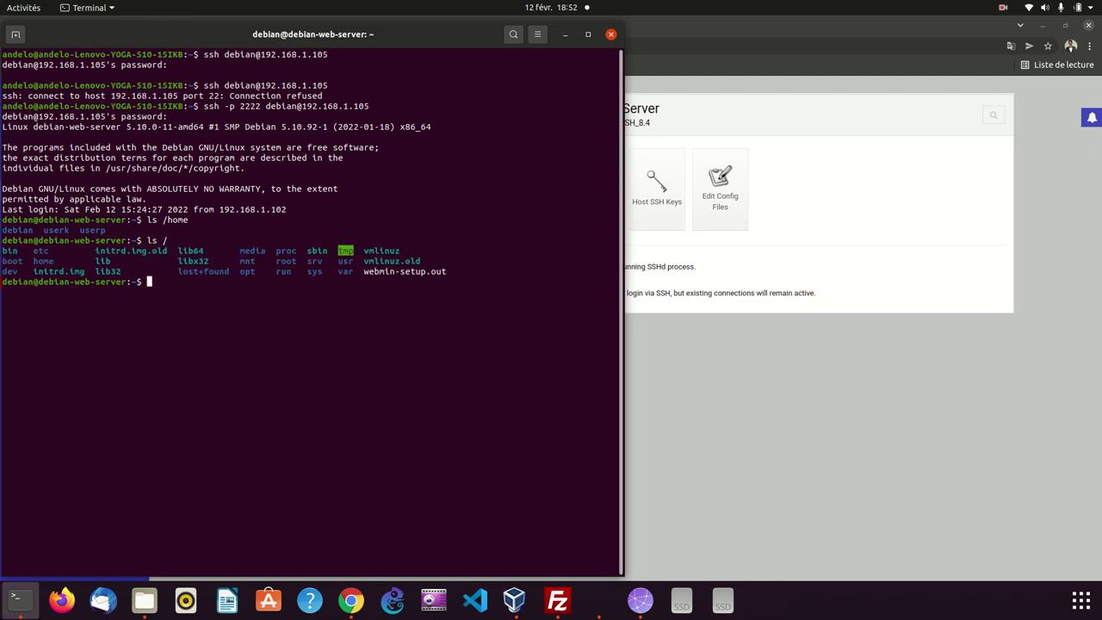
{"action": "type", "text": "clear"}
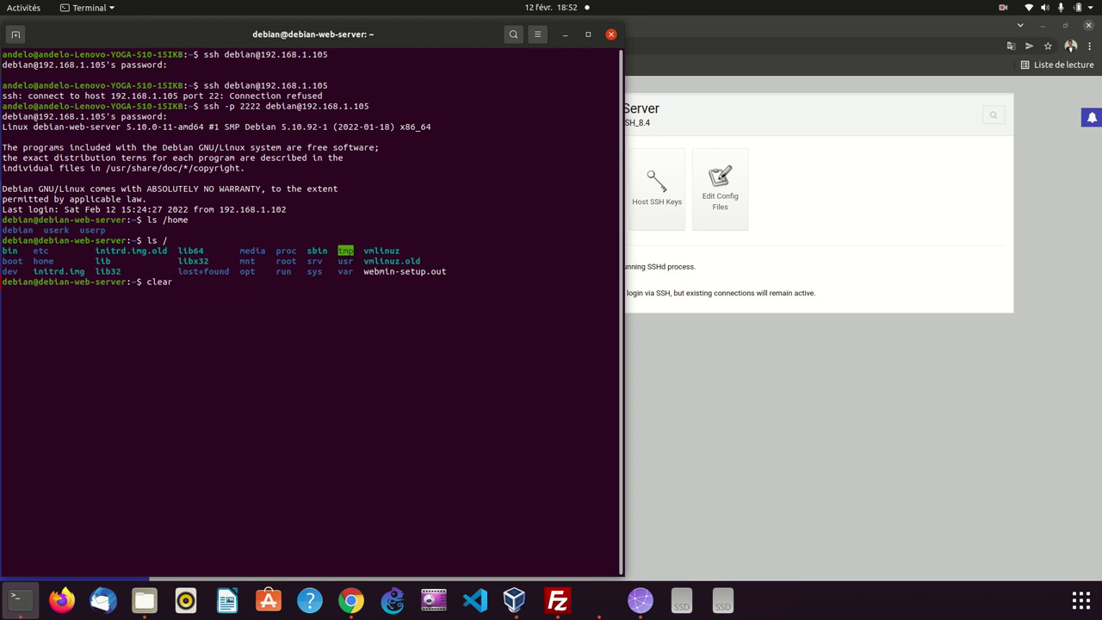